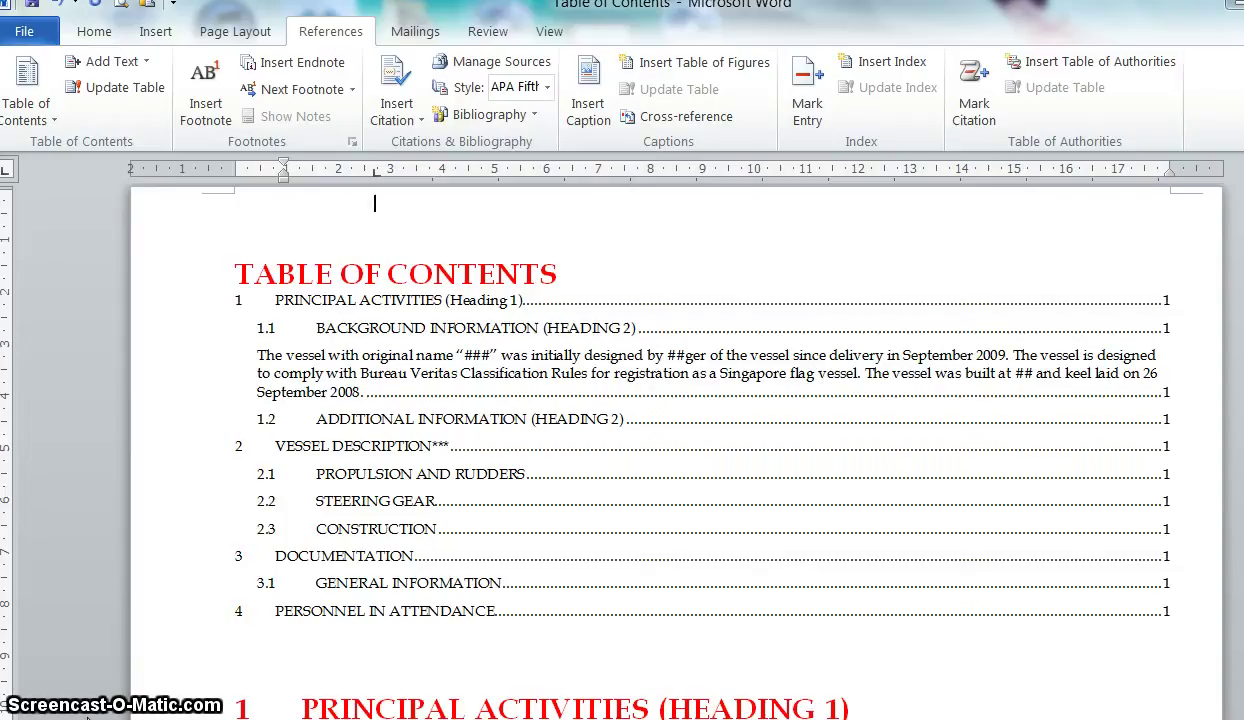
Apply the Normal style to the red TABLE OF CONTENTS title so it reads Table of Contents
left_click(237, 268)
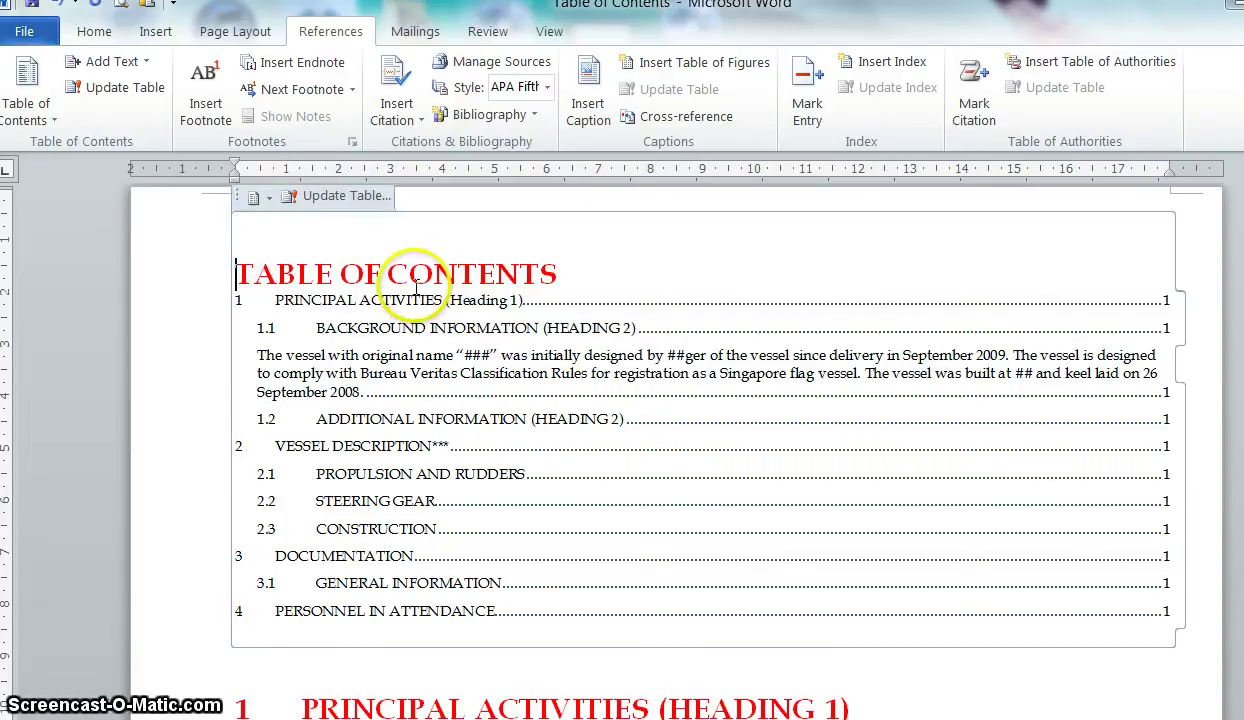
left_click(262, 279)
right_click(262, 283)
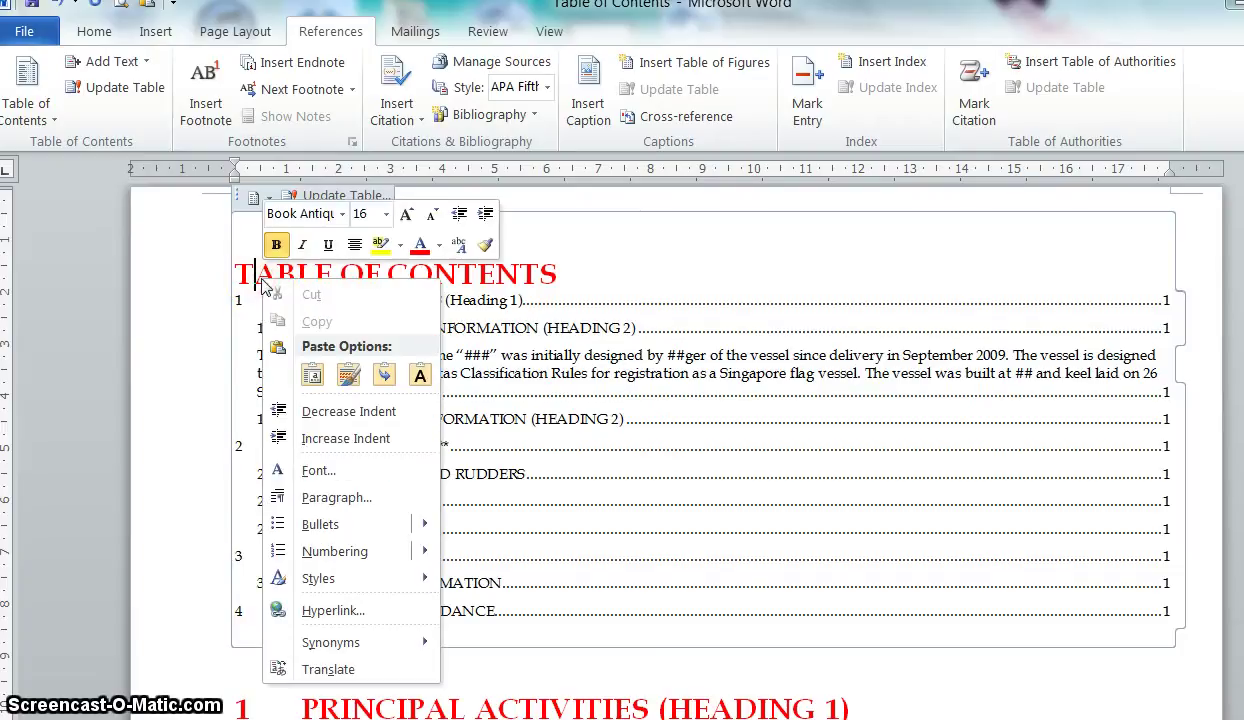
mouse_move(297, 585)
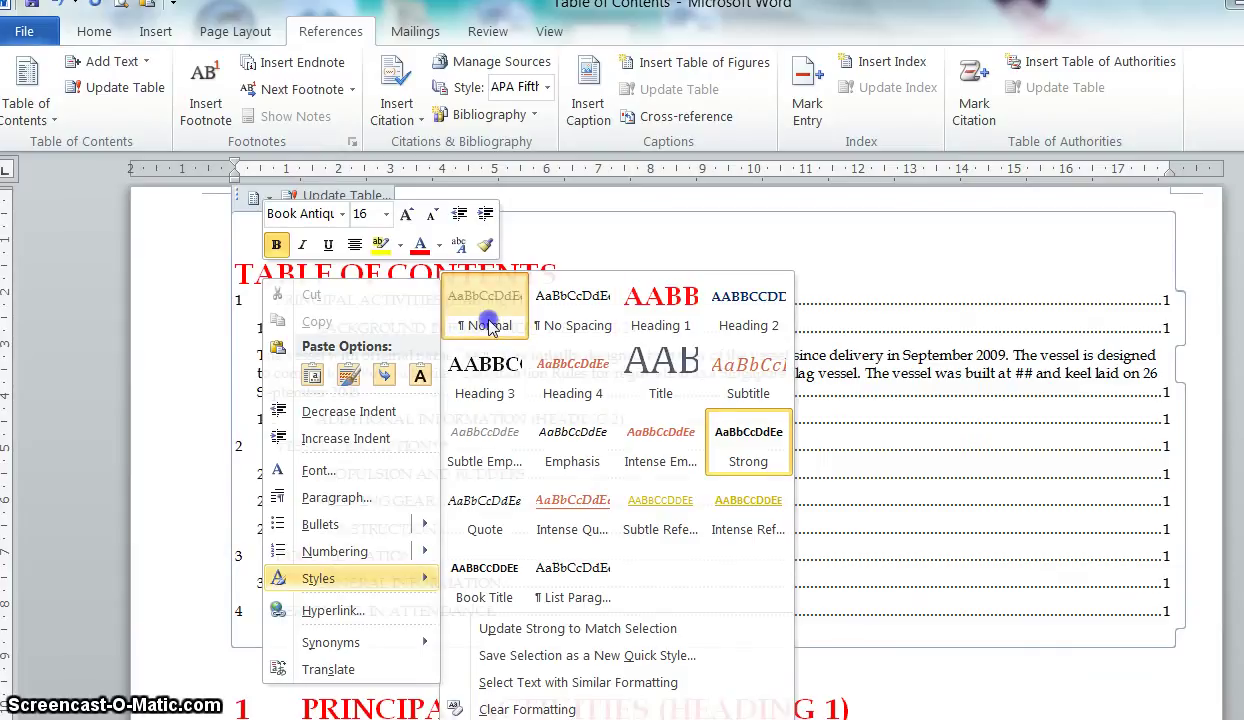
left_click(490, 328)
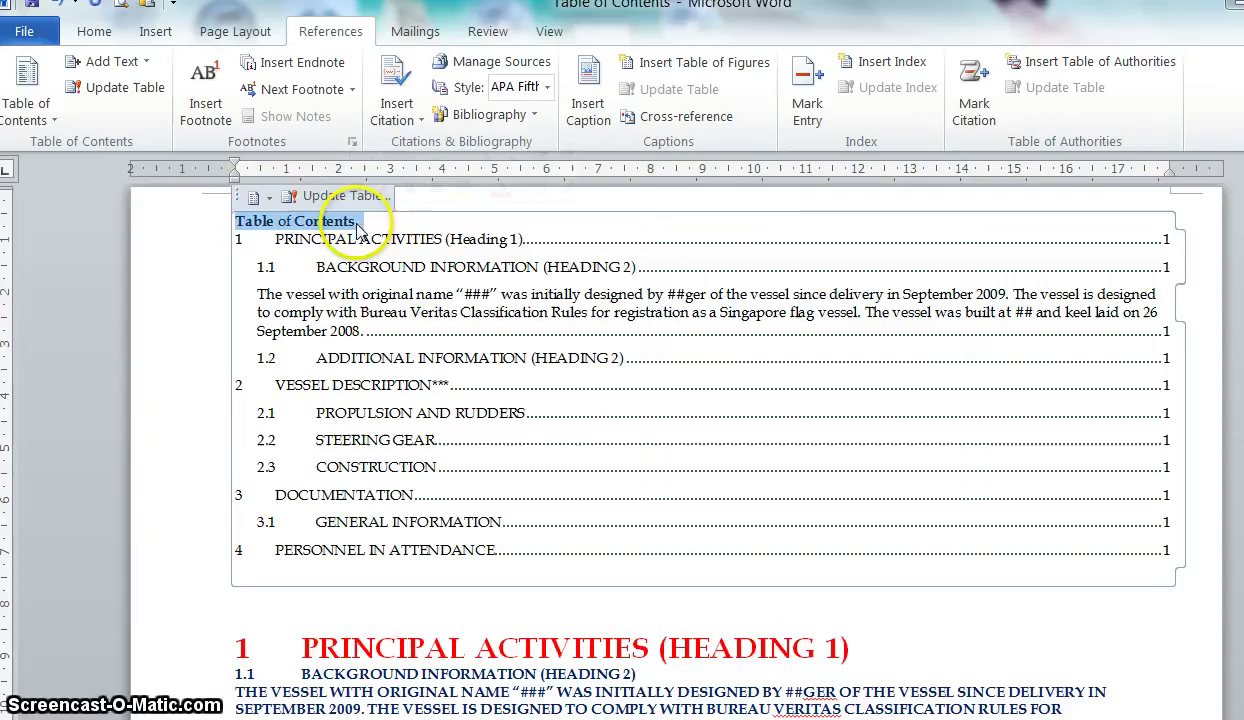
Apply the Heading 3 style to the title so it shows black capitals TABLE OF CONTENTS
left_click(241, 221)
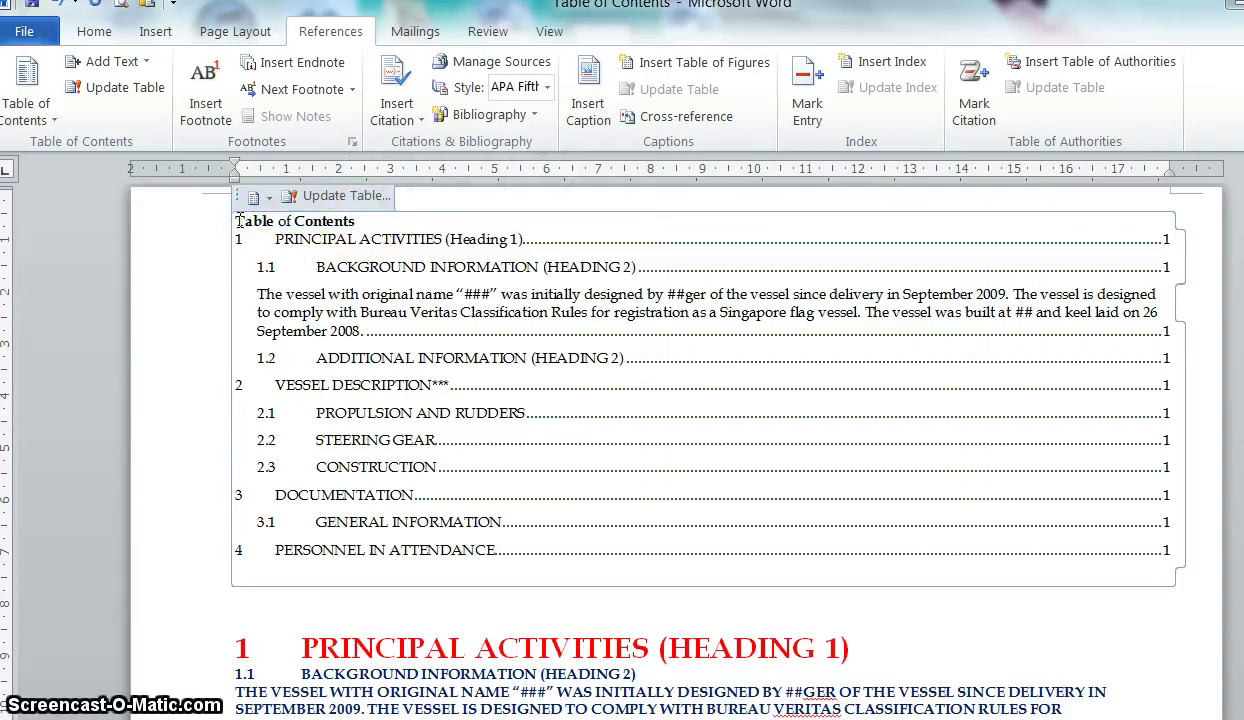
left_click(239, 226)
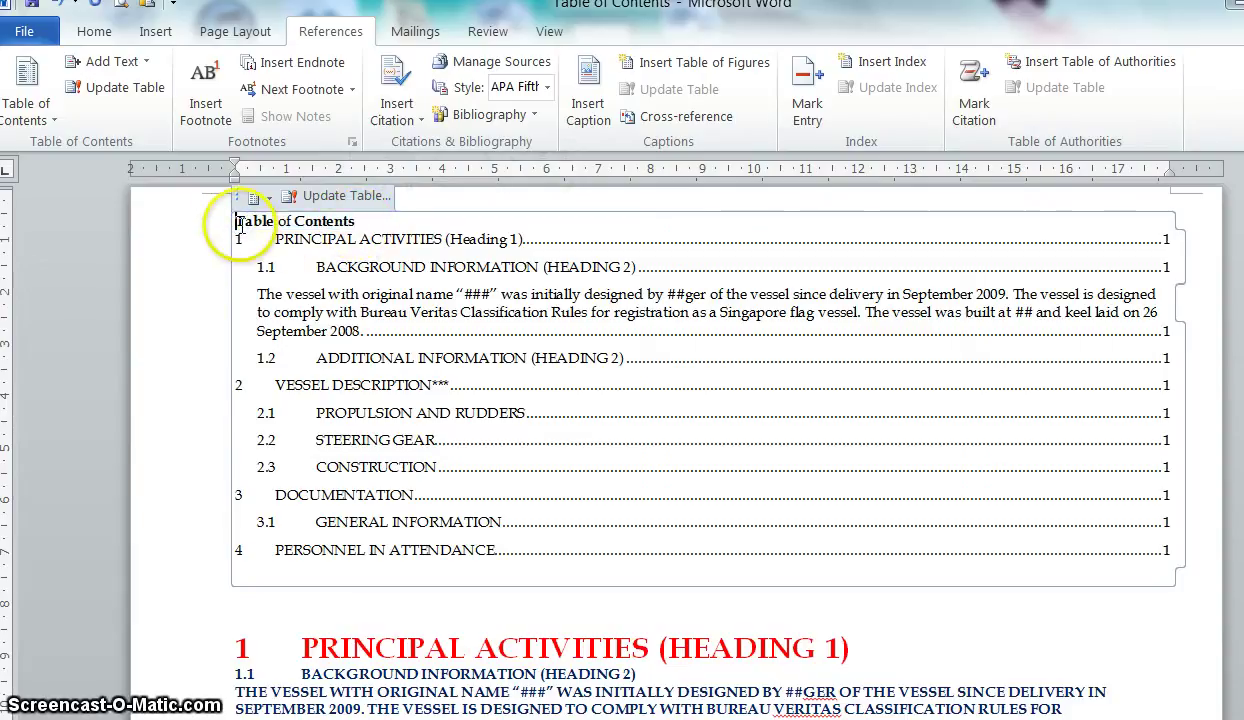
right_click(240, 228)
mouse_move(349, 470)
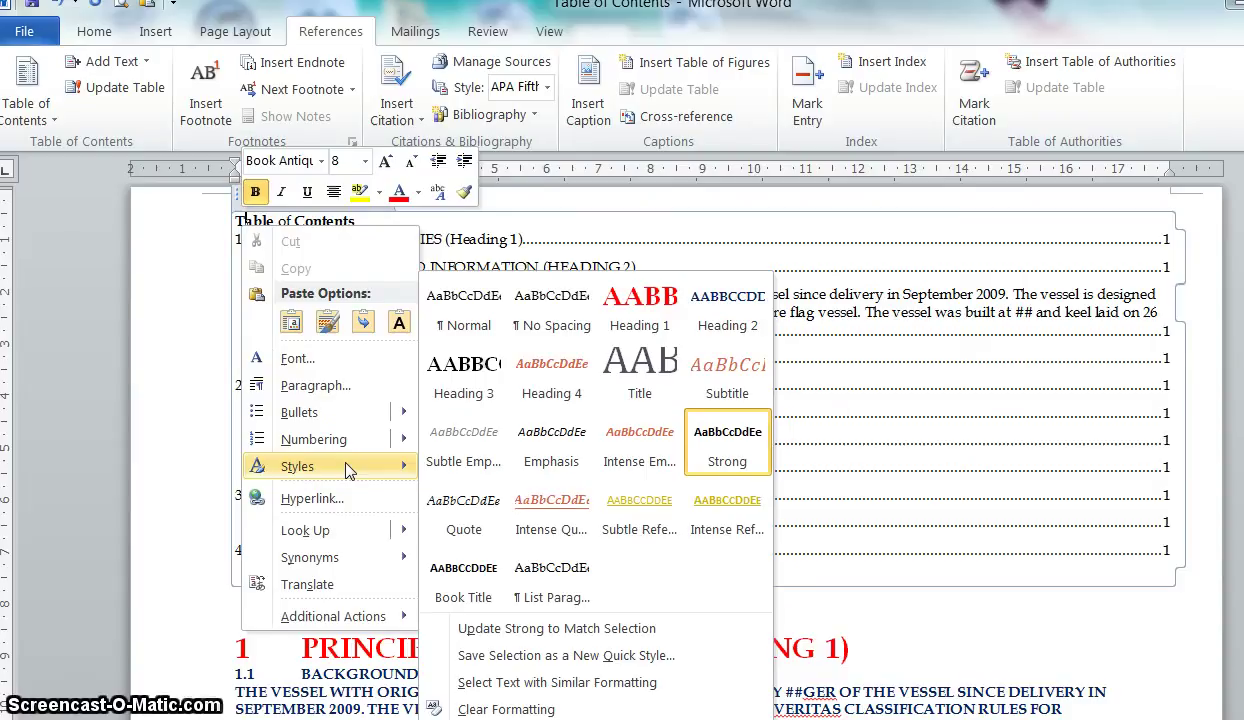
left_click(352, 468)
left_click(462, 378)
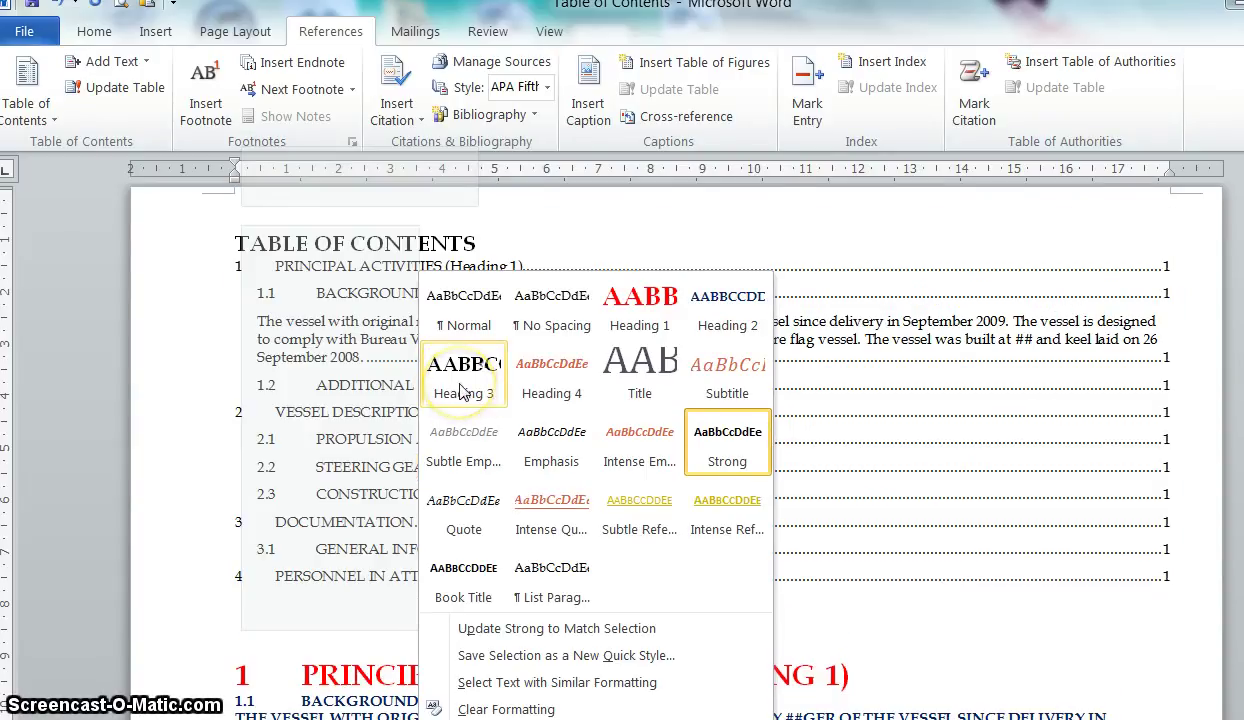
left_click(462, 390)
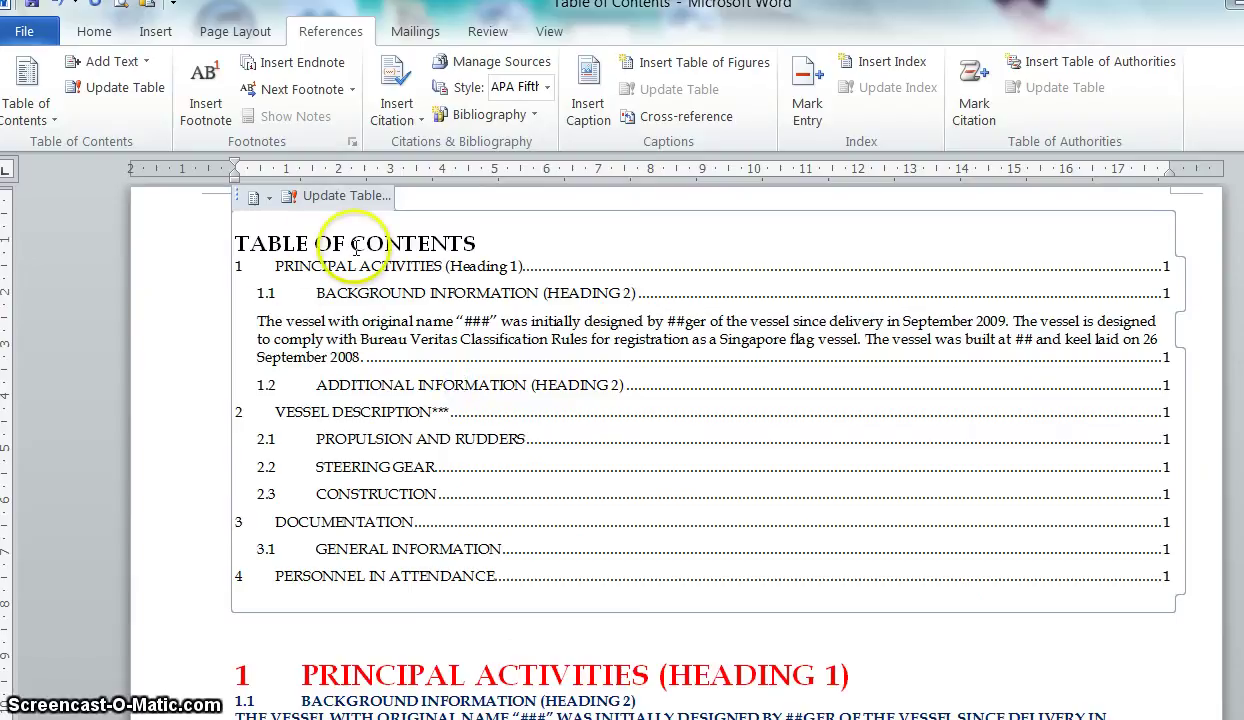
right_click(240, 243)
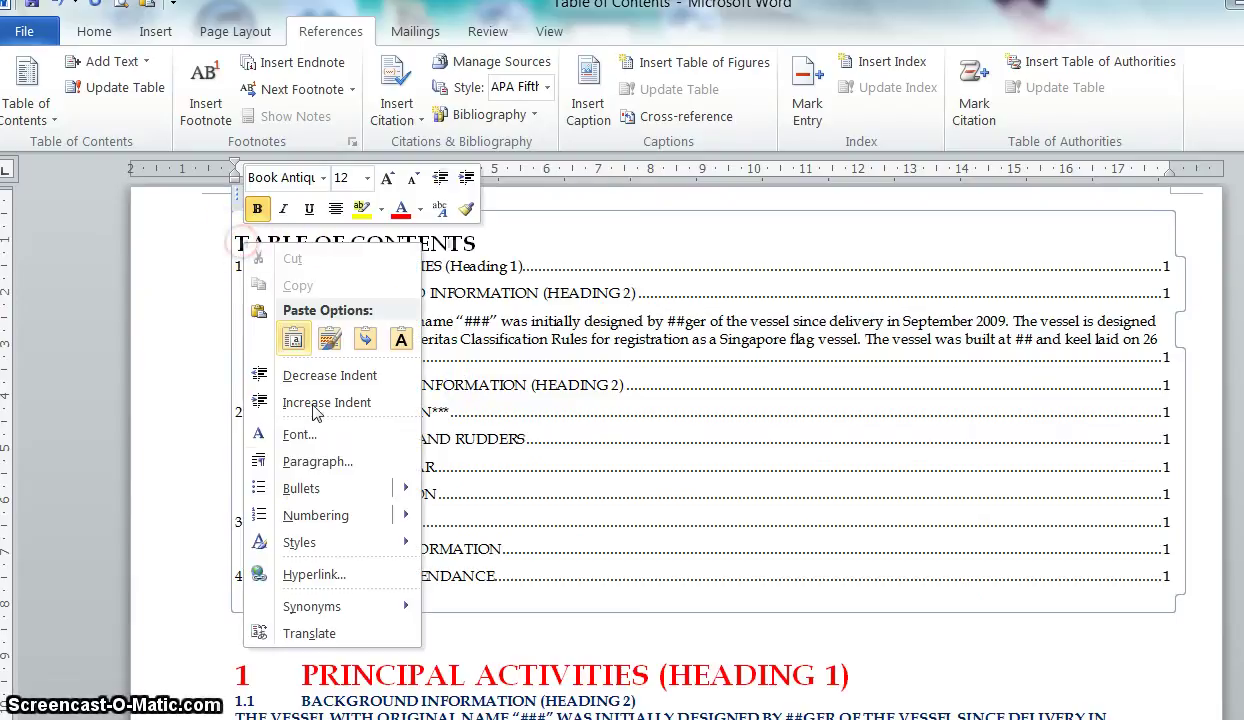
mouse_move(349, 544)
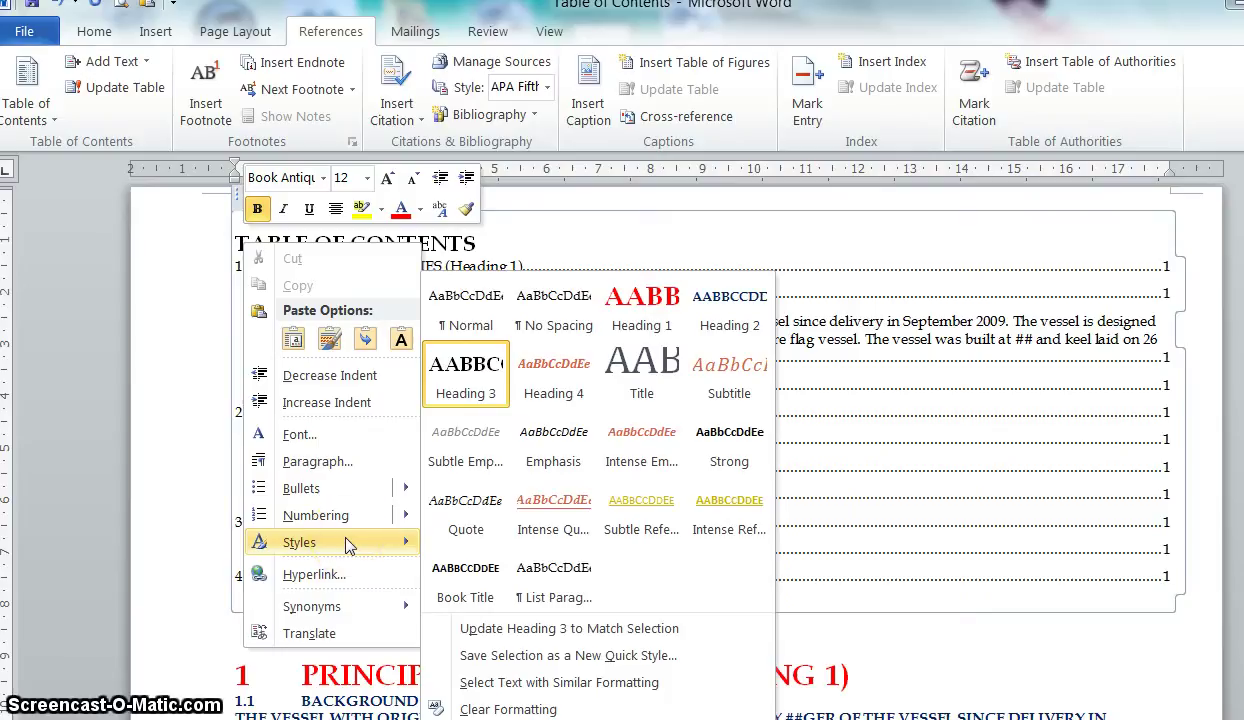
left_click(507, 546)
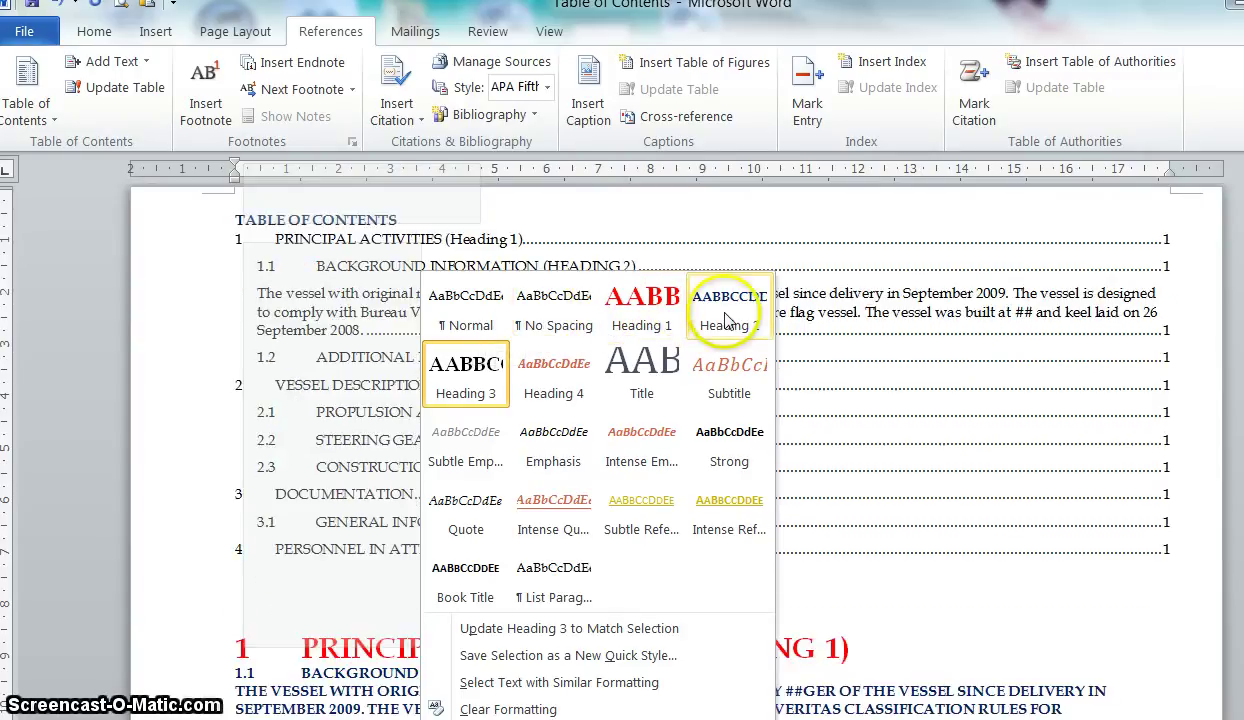
left_click(480, 393)
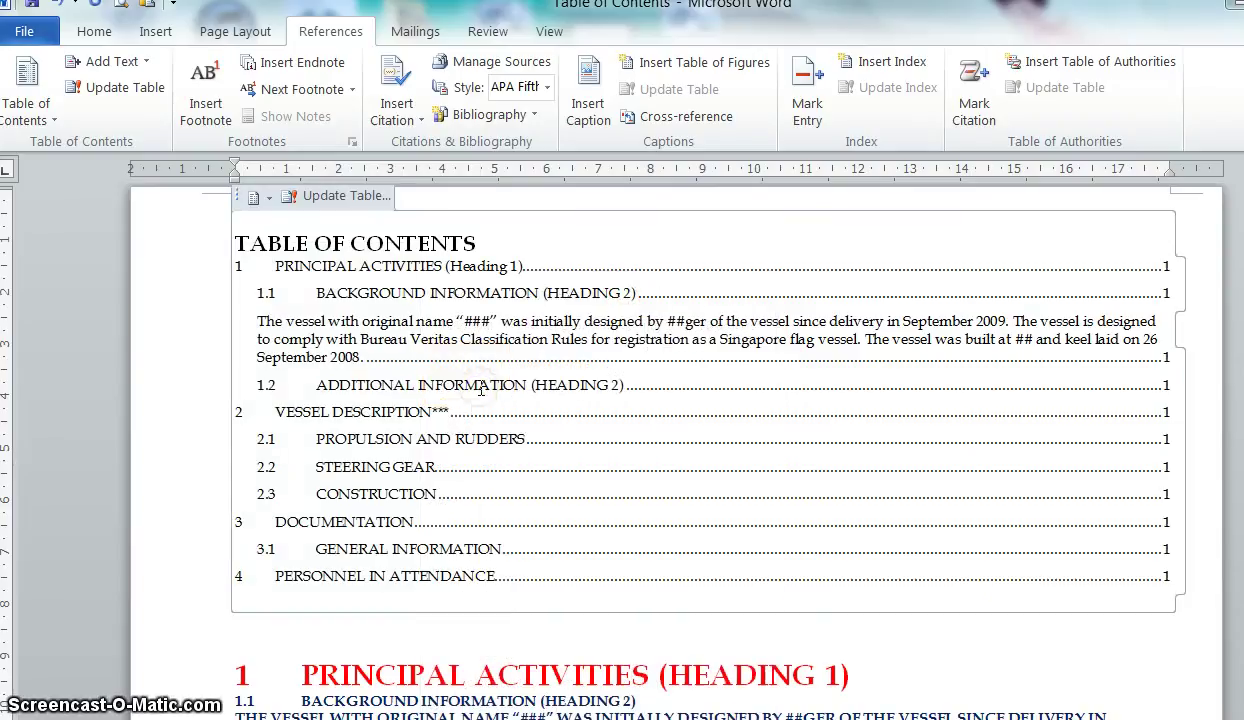
Open the custom Insert Table of Contents dialog from References > Table of Contents
left_click(273, 265)
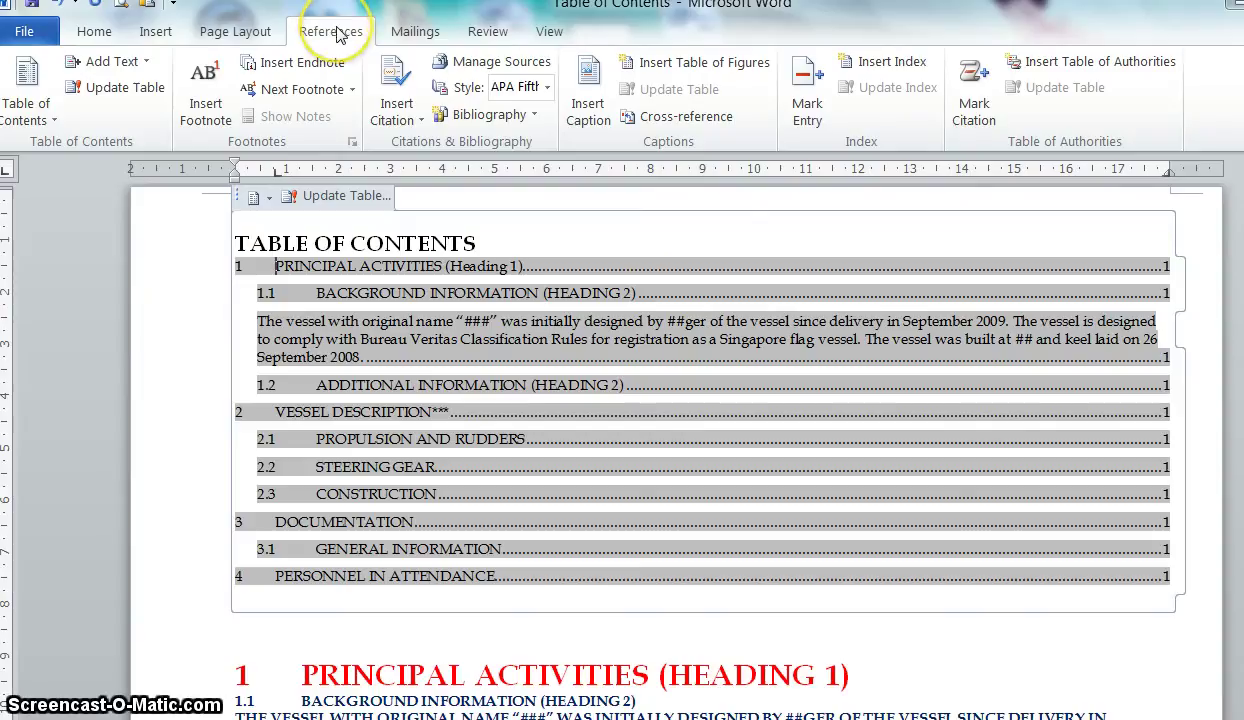
left_click(53, 124)
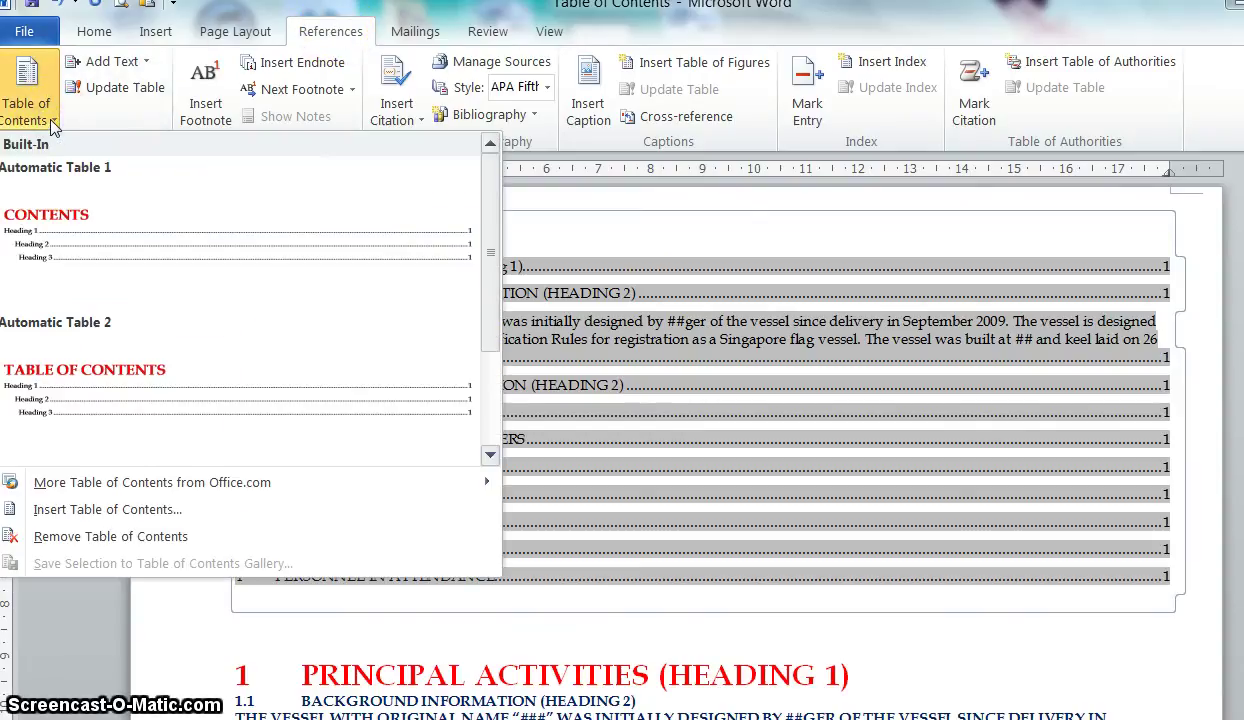
left_click(47, 514)
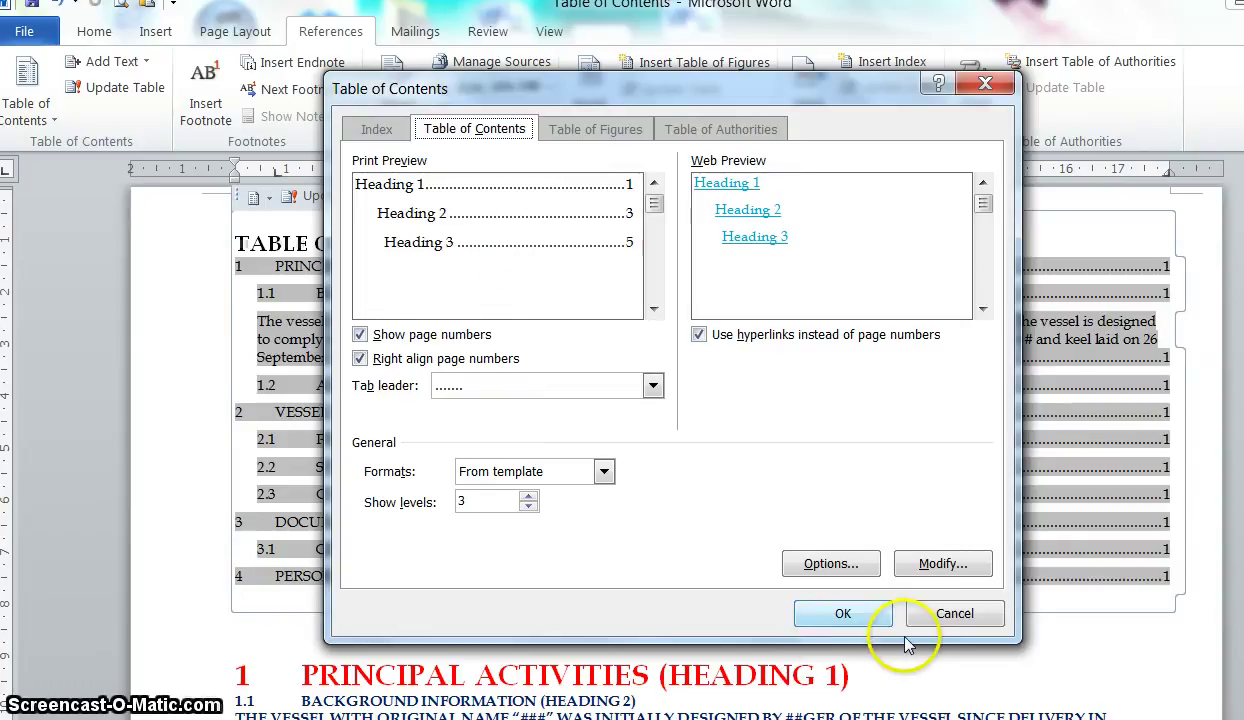
Set the TOC 1 style to 12 pt bold Book Antiqua
left_click(940, 564)
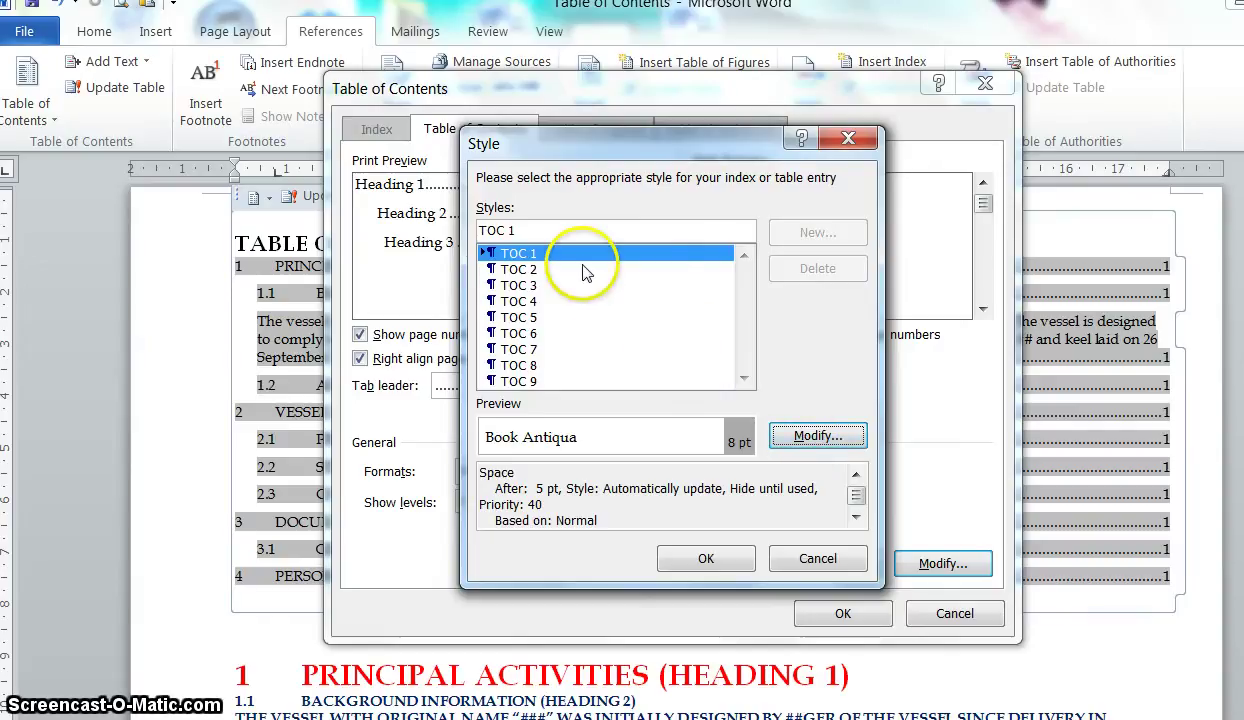
left_click(838, 438)
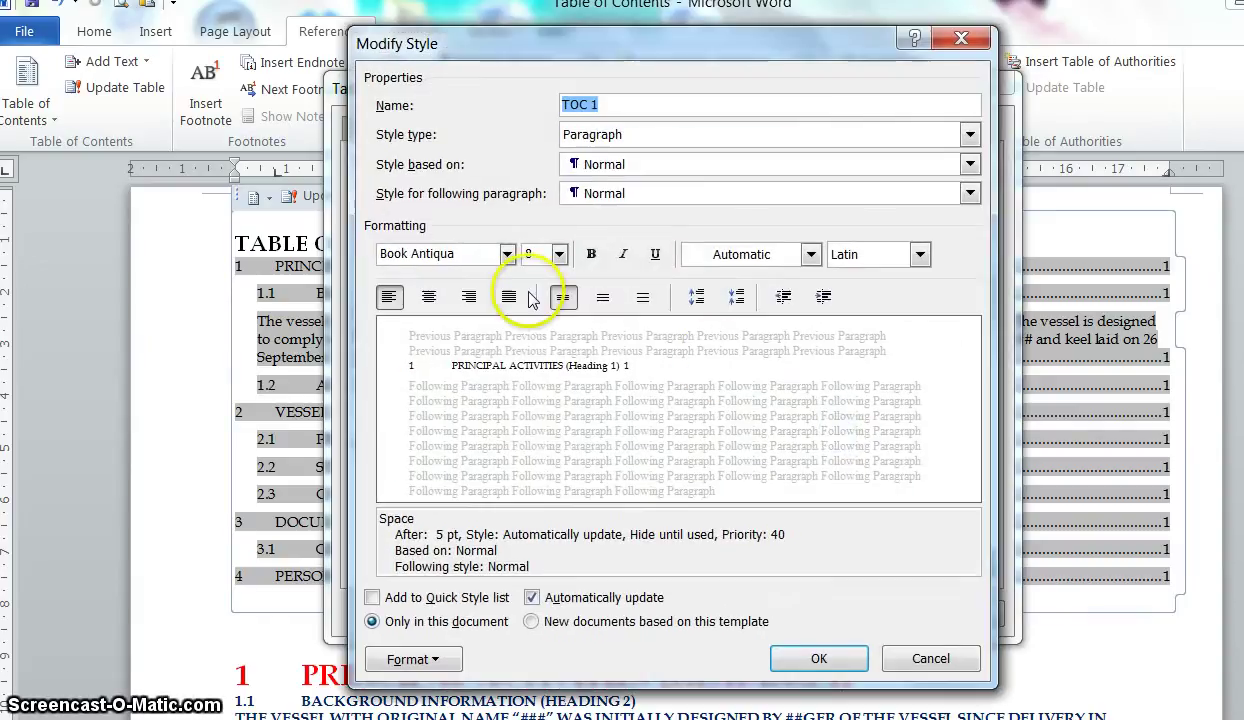
left_click(508, 255)
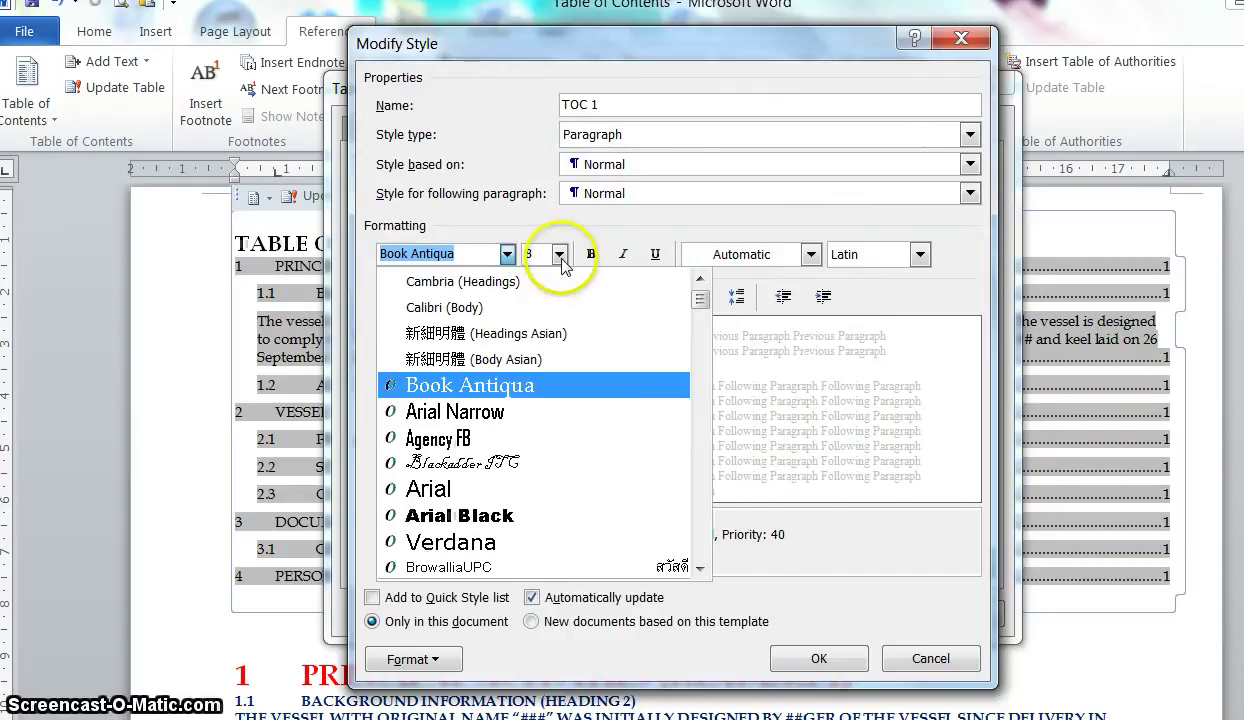
left_click(559, 254)
left_click(534, 341)
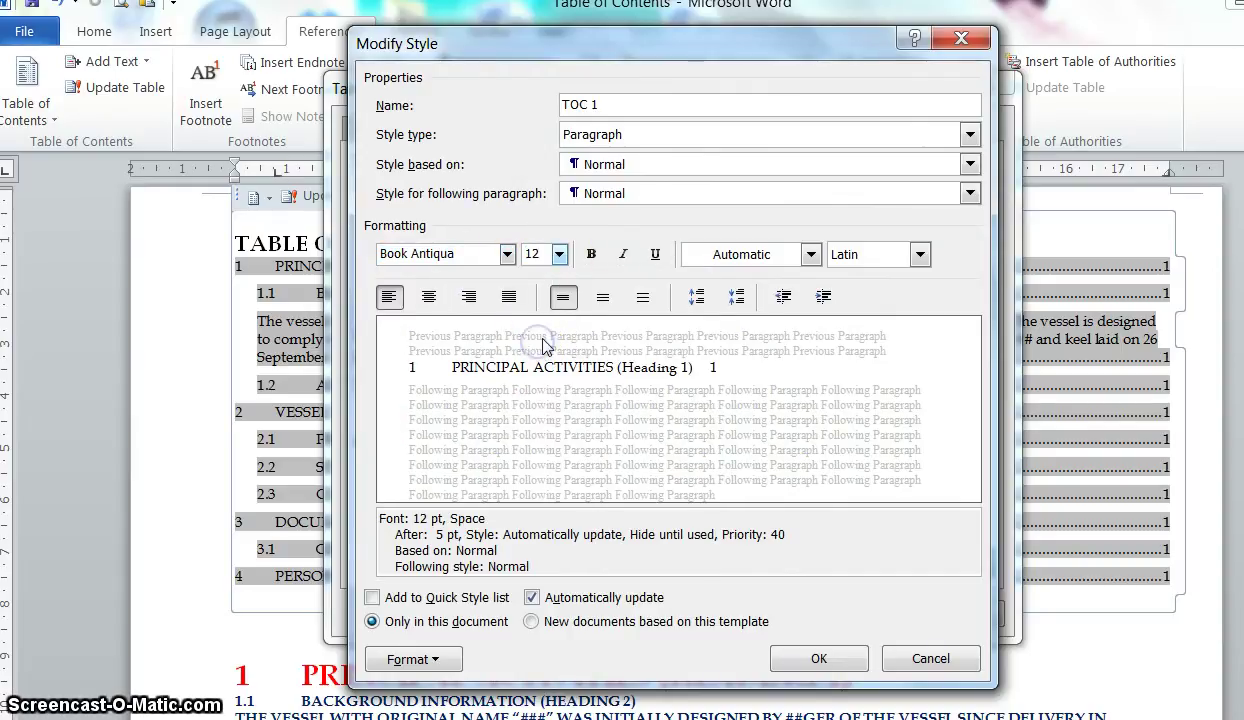
left_click(591, 254)
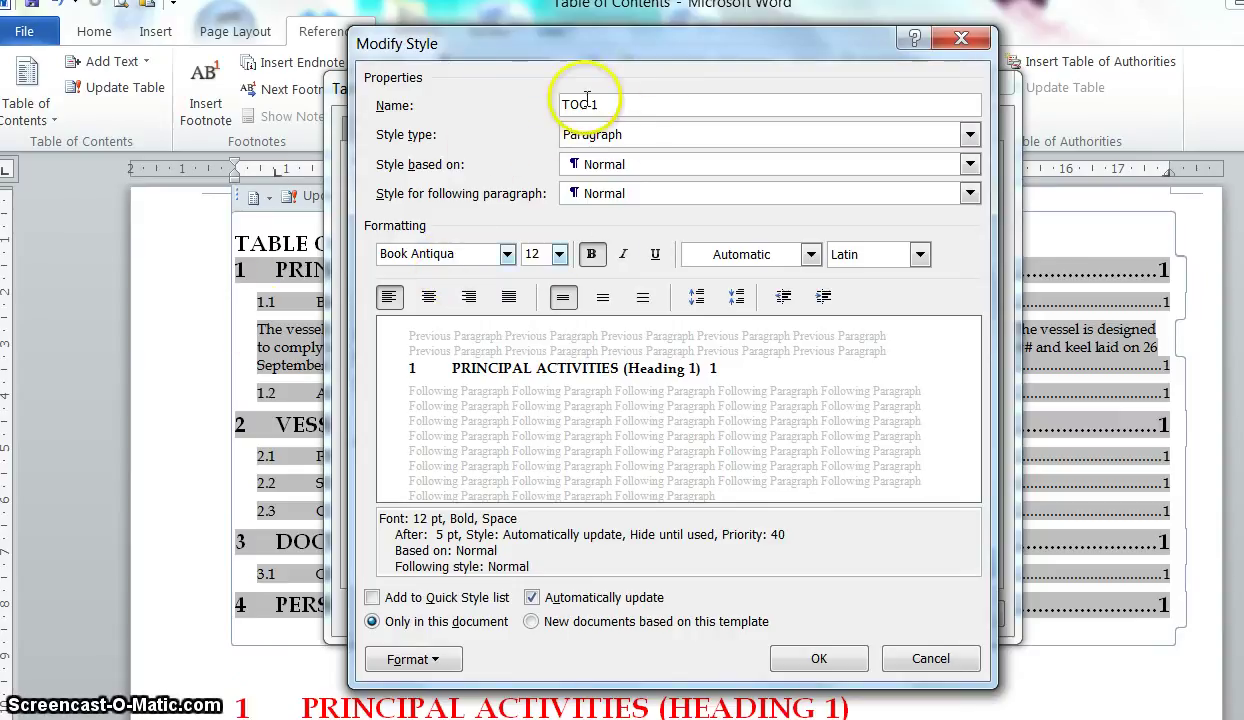
left_click(810, 658)
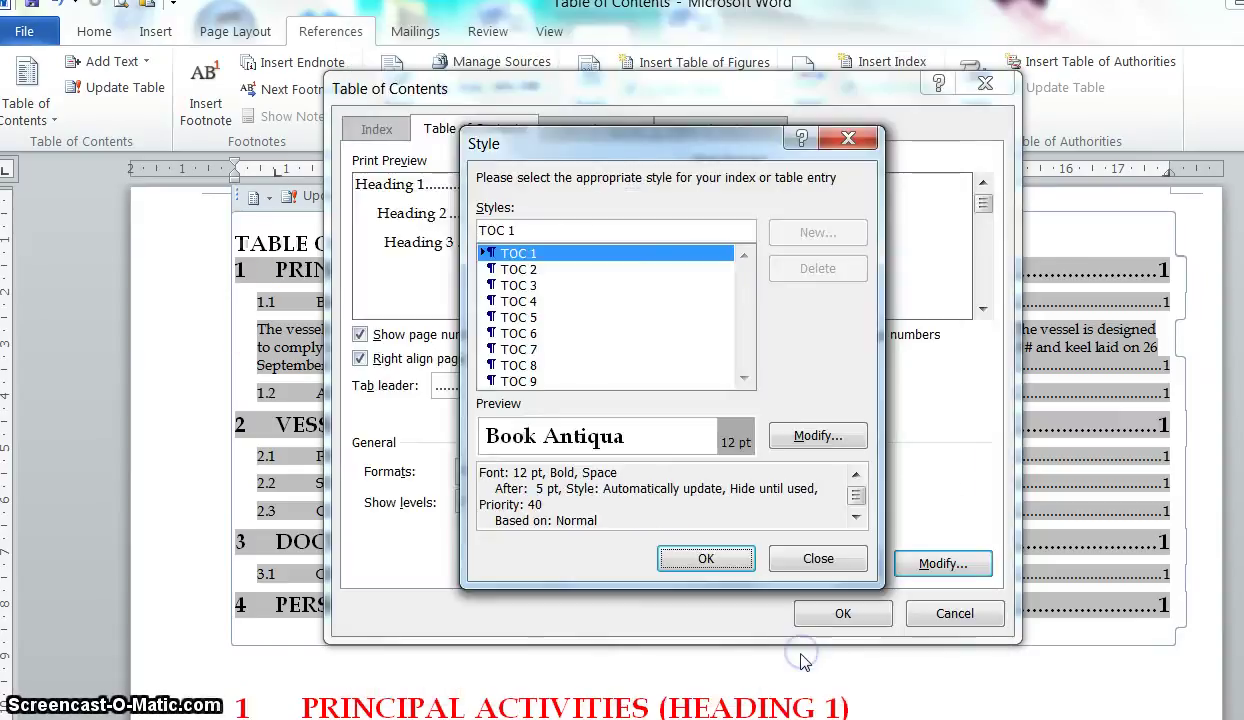
left_click(697, 563)
Replace the existing table of contents so top-level entries show bold 12 pt Book Antiqua
left_click(843, 613)
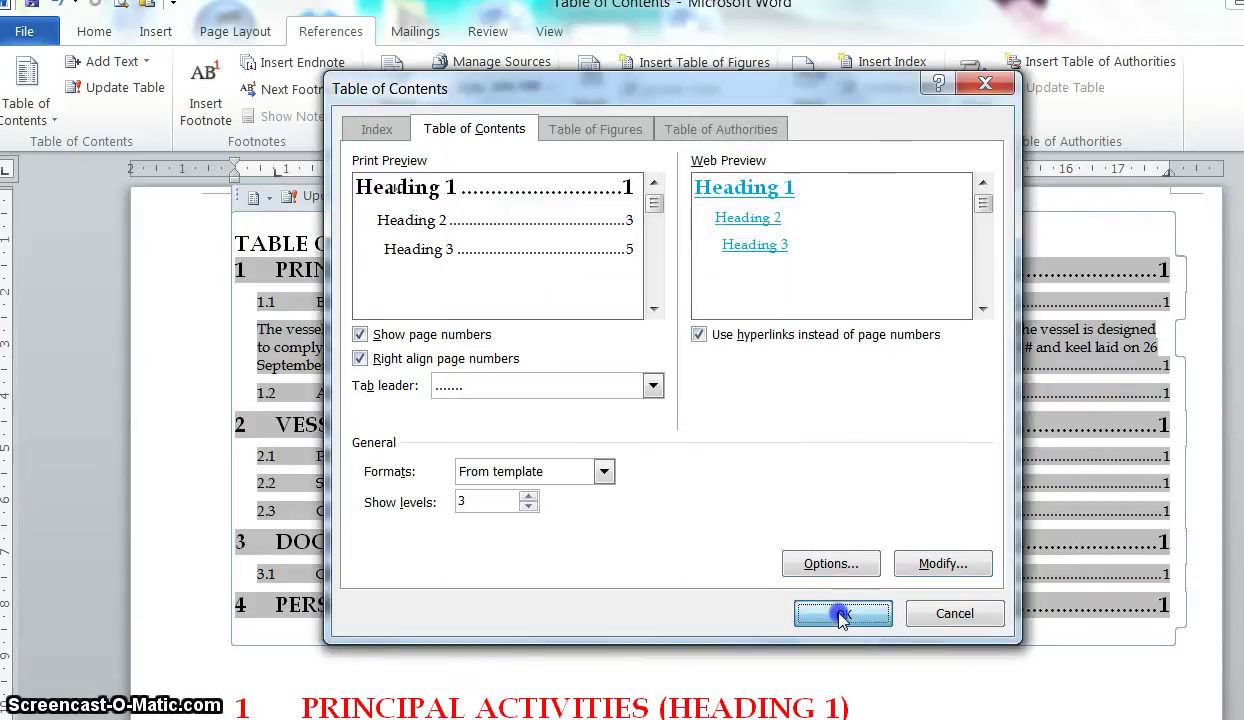
left_click(588, 441)
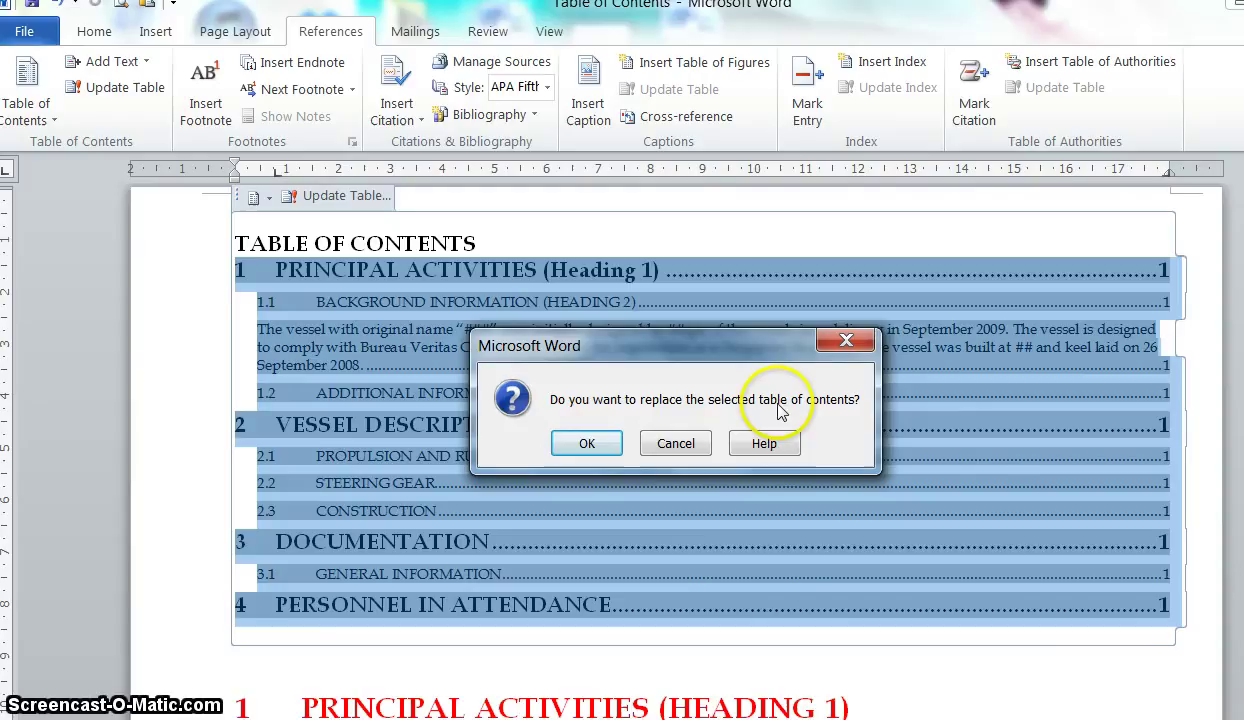
left_click(592, 455)
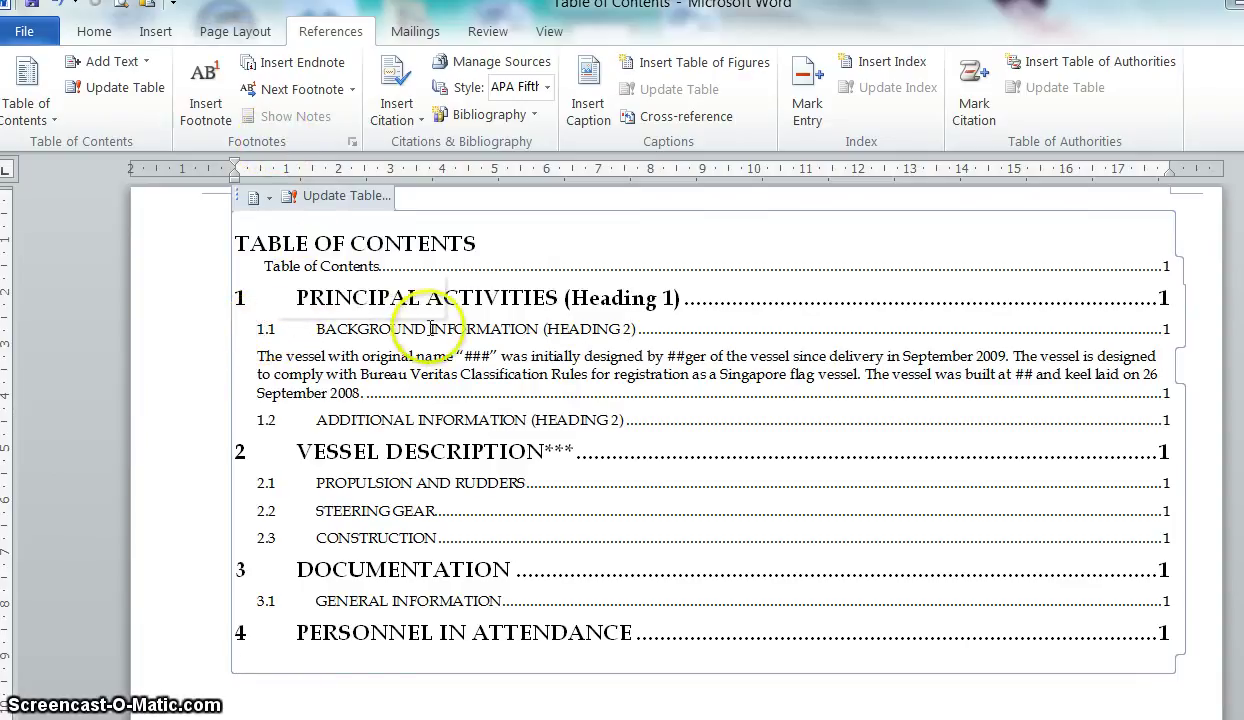
Set the TOC 2 style to 12 pt bold Book Antiqua and apply the table of contents settings
left_click(30, 112)
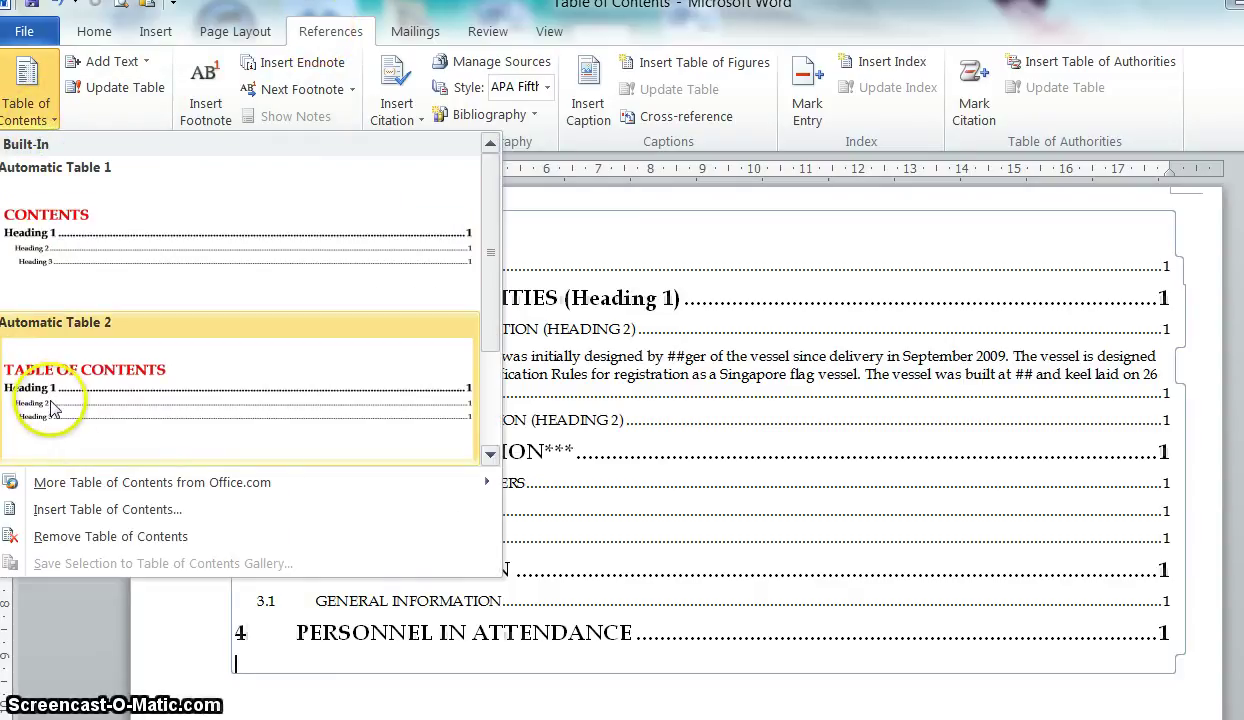
left_click(80, 511)
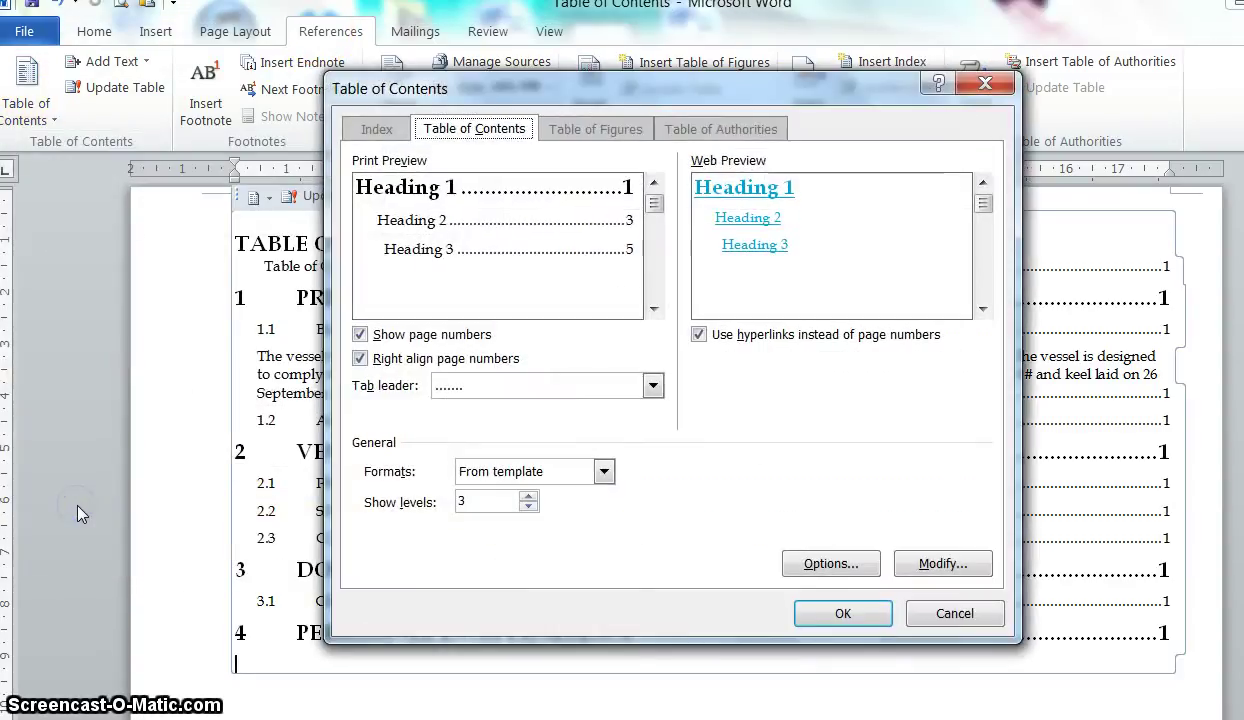
left_click(940, 565)
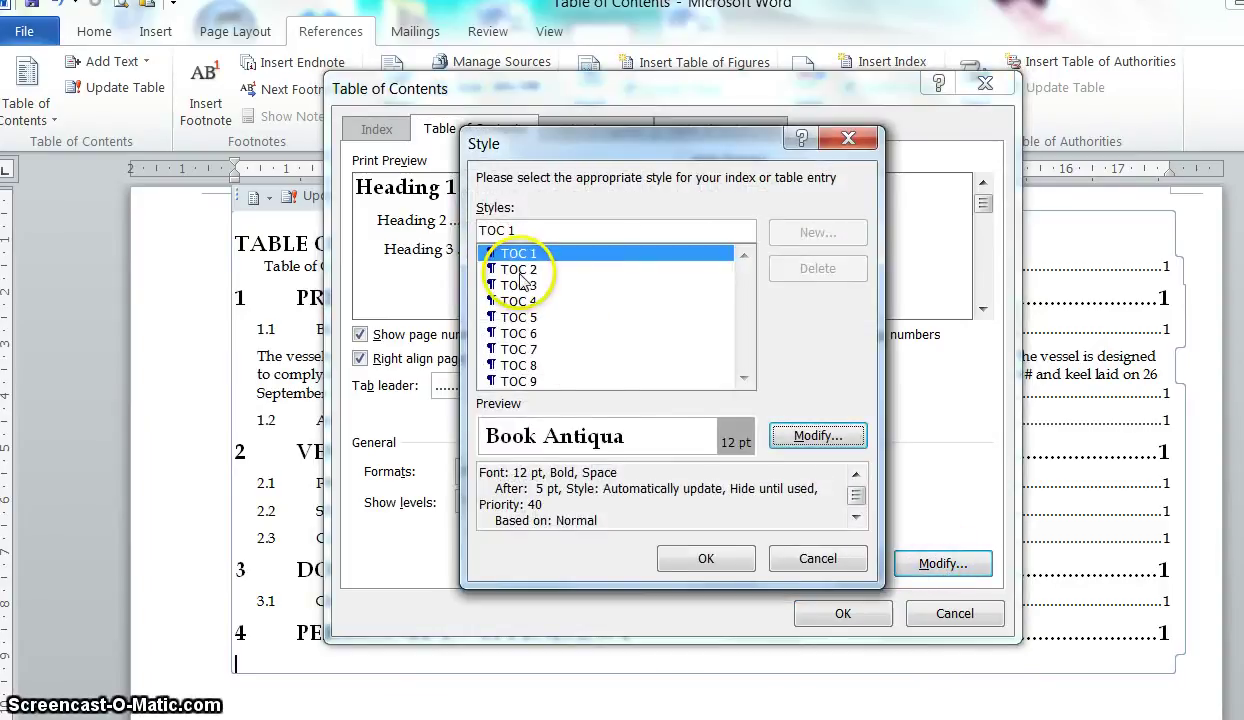
left_click(519, 269)
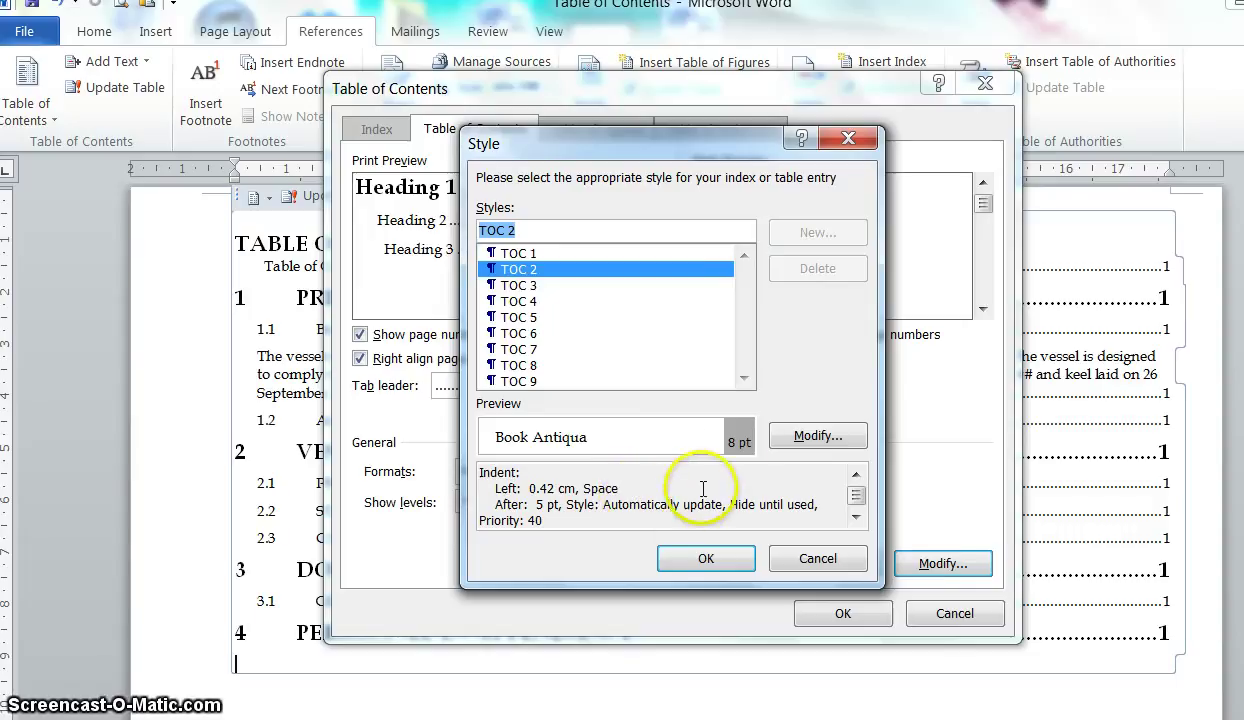
left_click(832, 440)
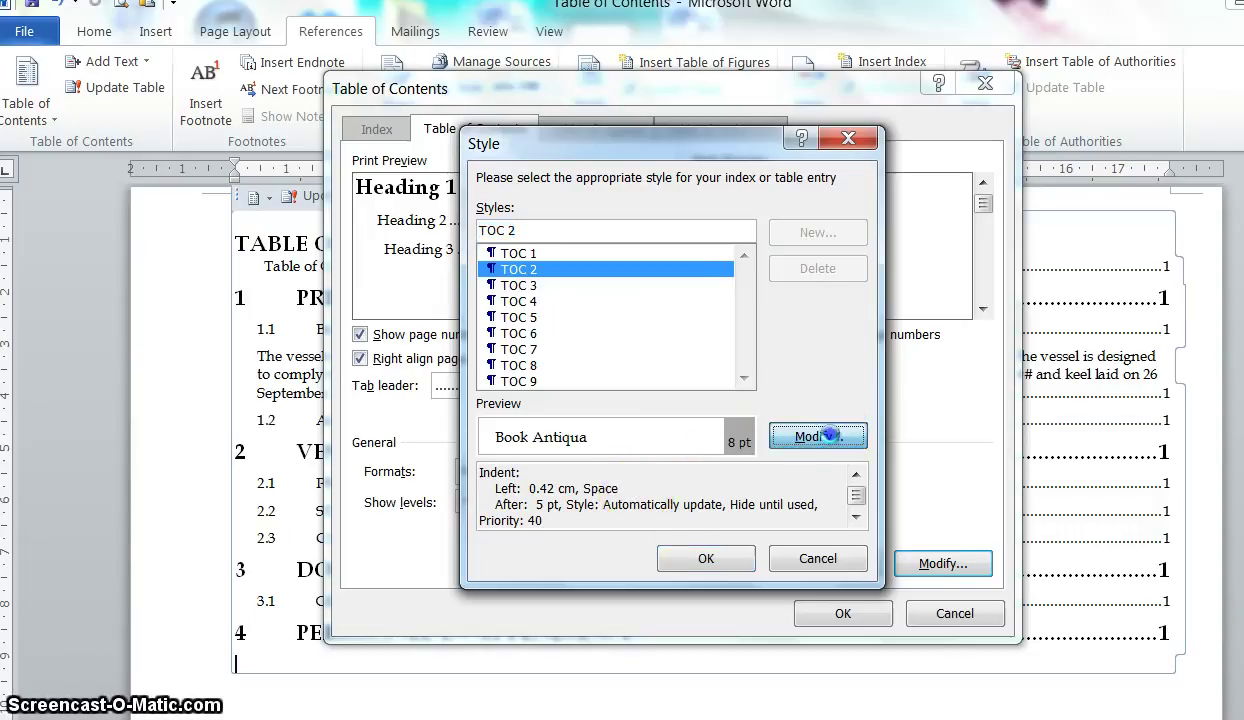
left_click(558, 256)
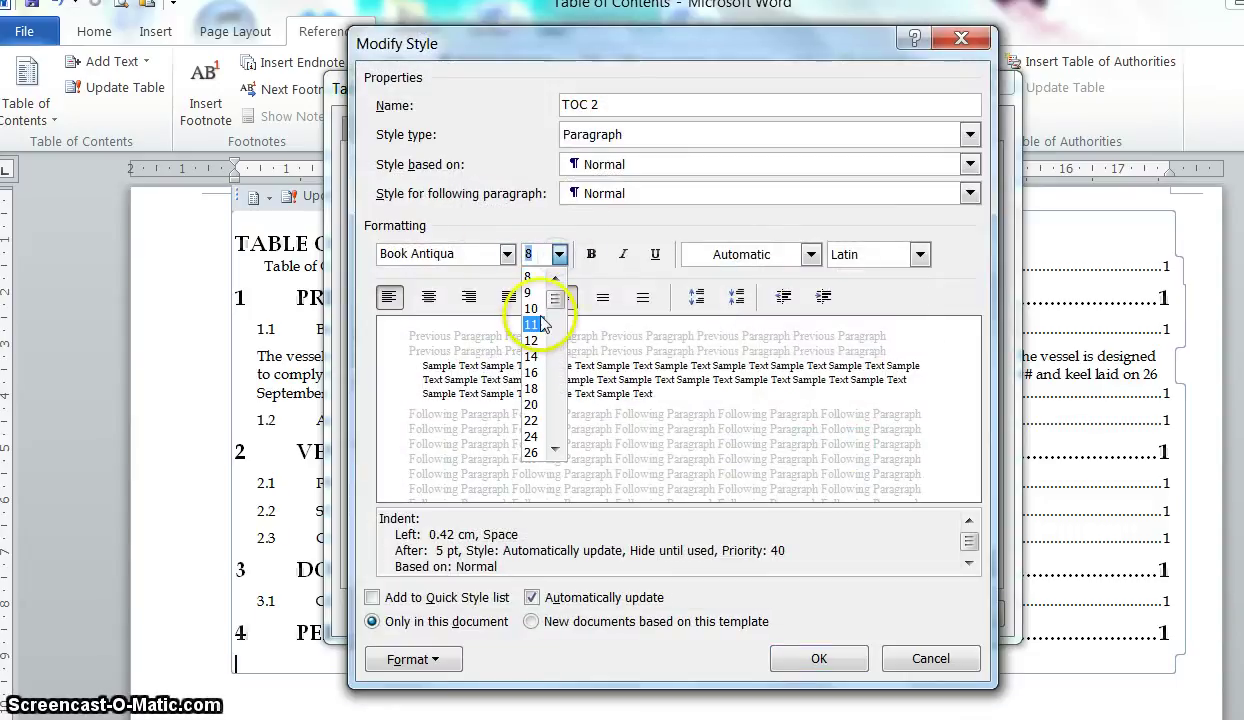
left_click(533, 340)
left_click(591, 257)
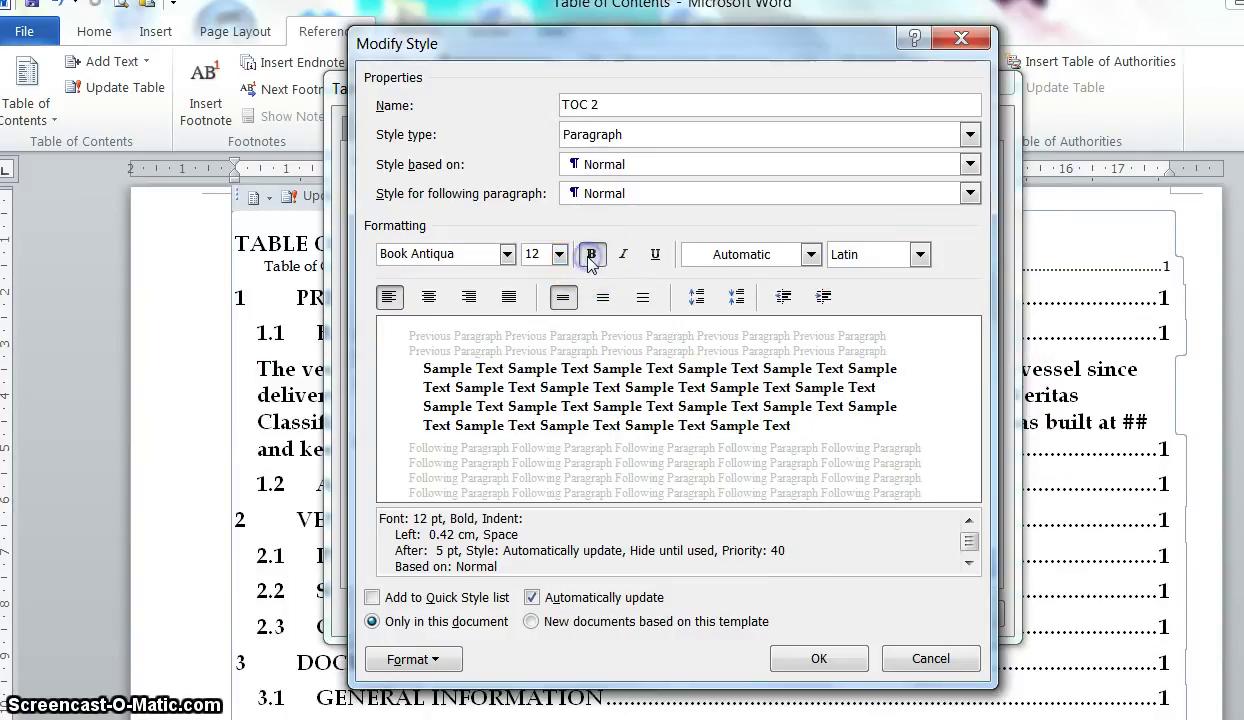
left_click(845, 659)
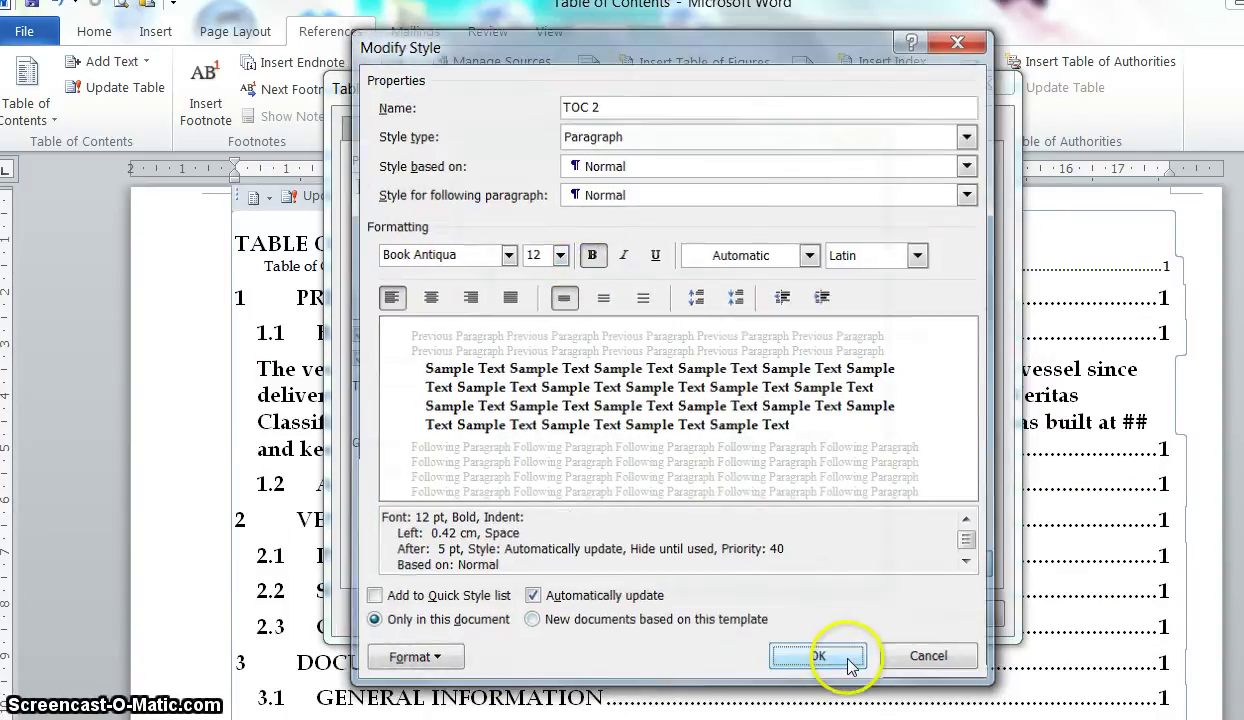
left_click(702, 559)
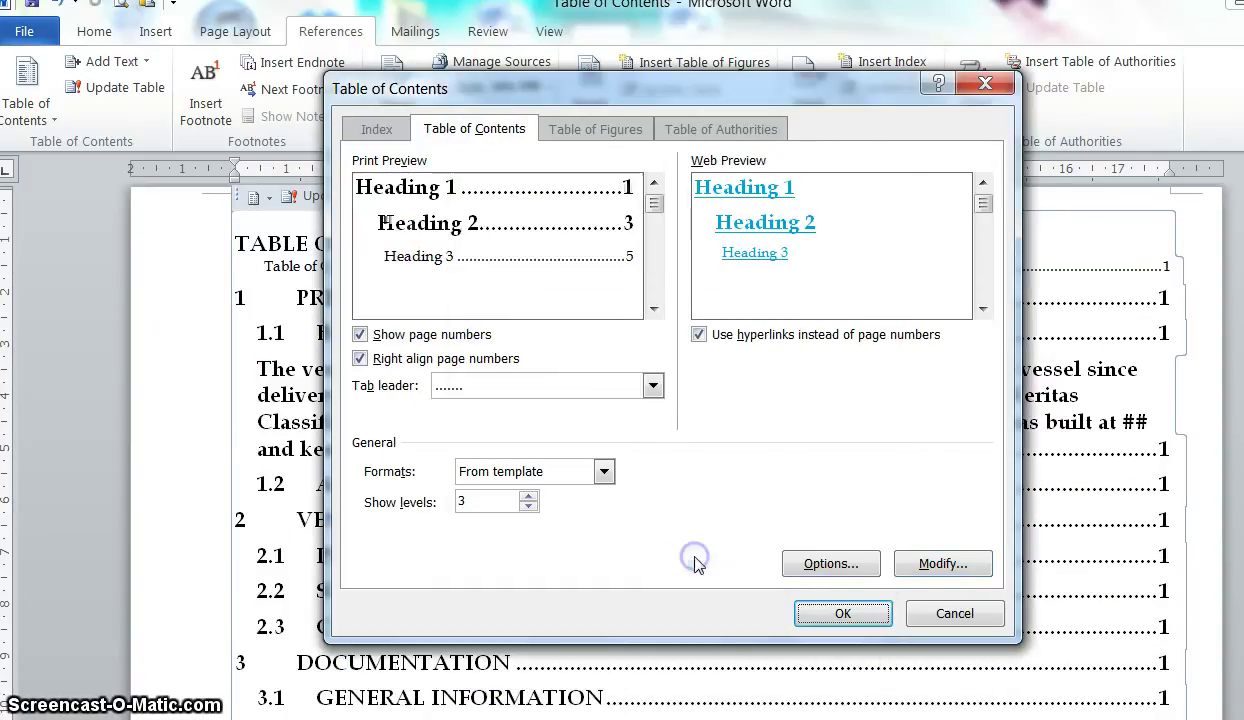
left_click(843, 614)
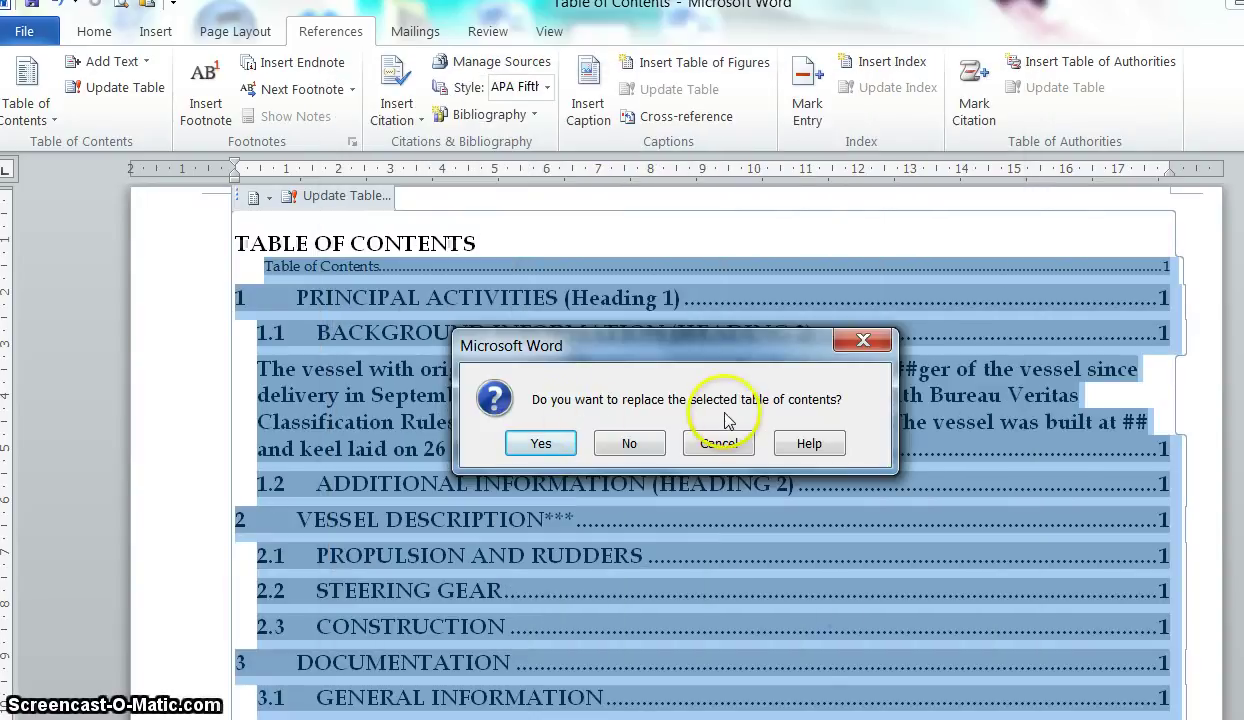
Confirm replacing the table of contents and scroll through it to check the bold level-2 entries
left_click(553, 440)
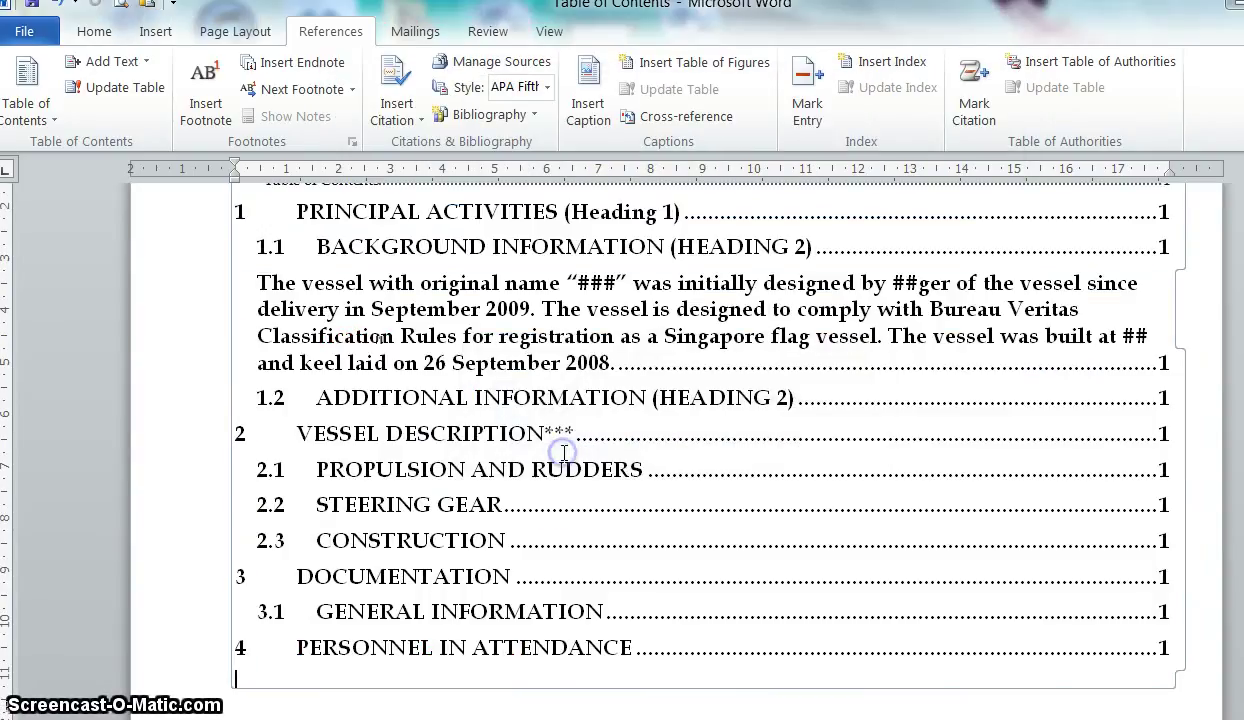
scroll(528, 417, "up", 2)
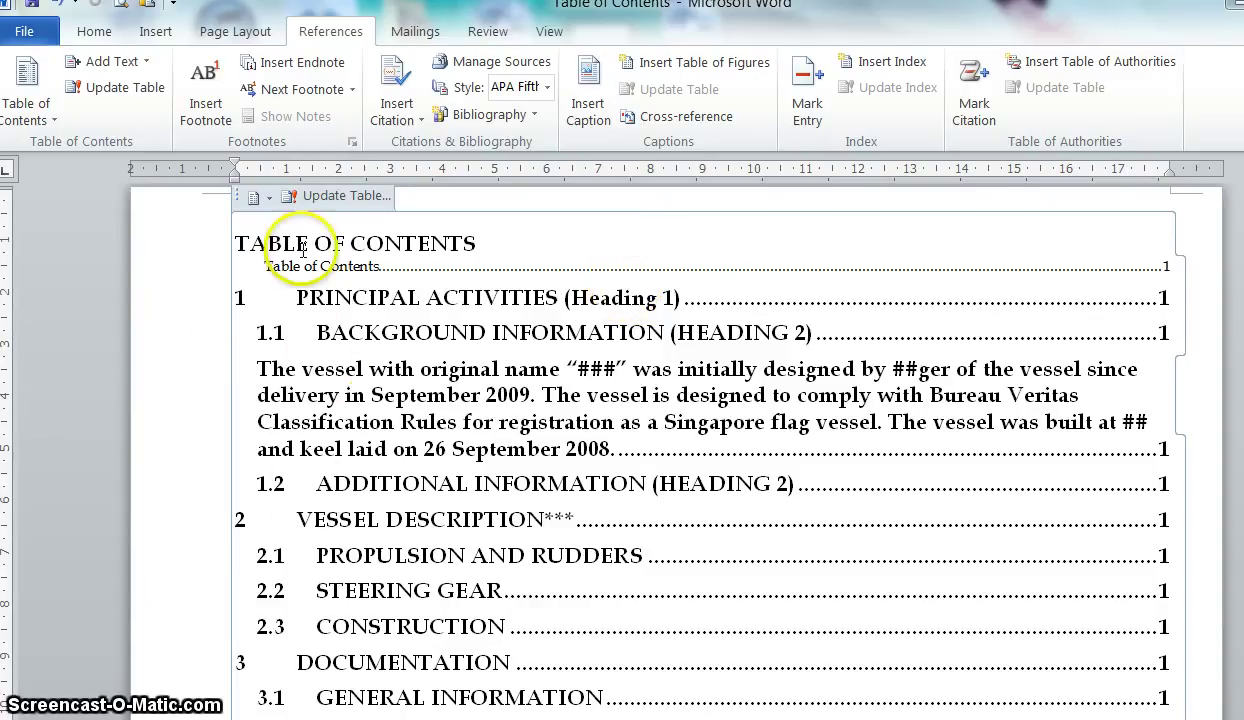
left_click(264, 267)
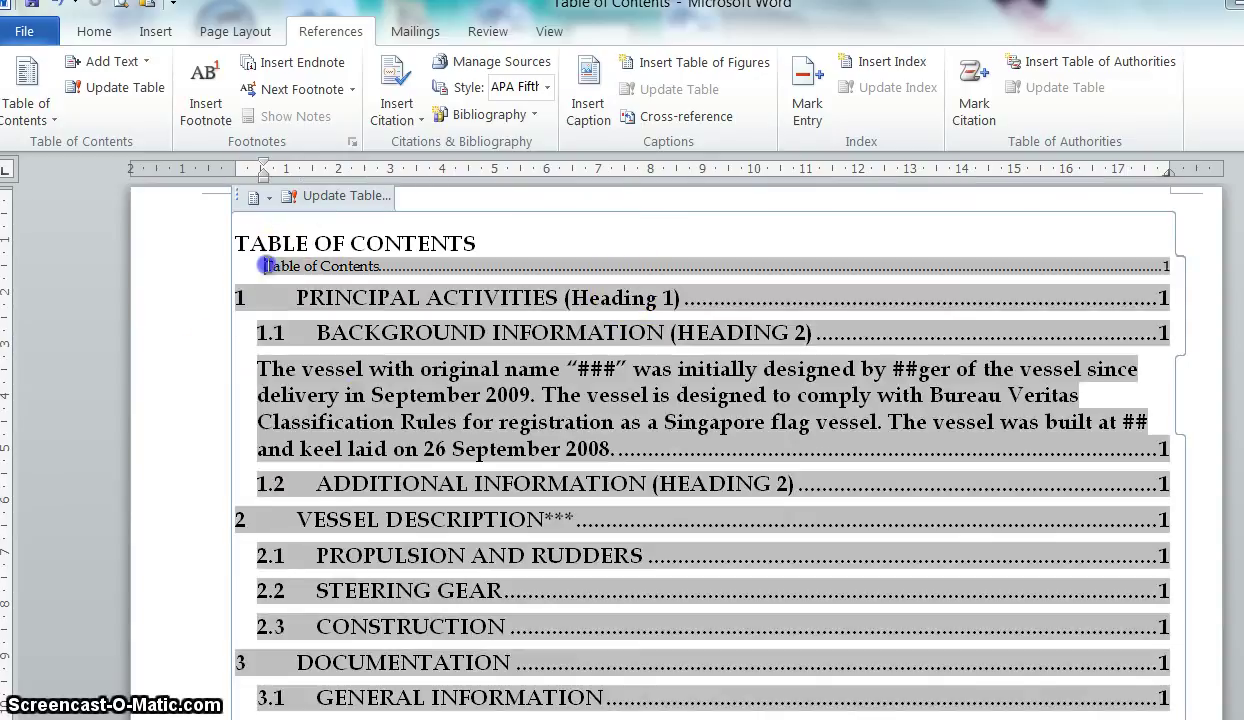
left_click(345, 264)
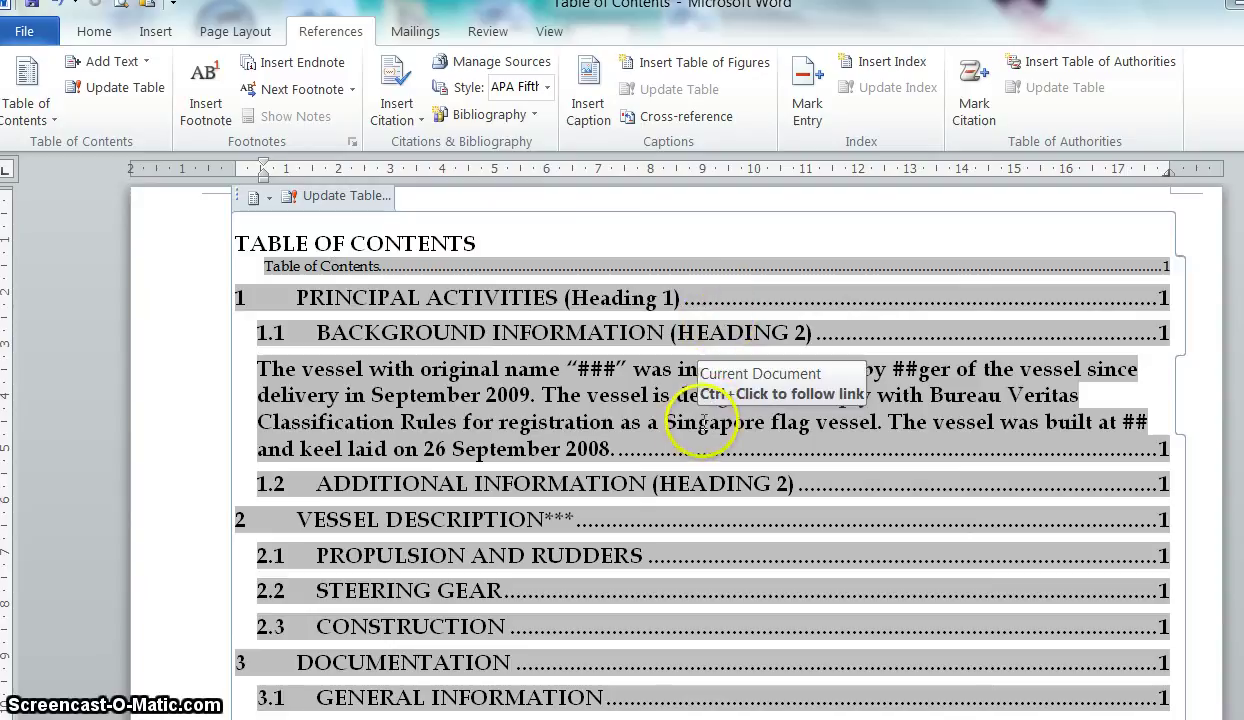
scroll(724, 470, "down", 2)
scroll(724, 470, "up", 3)
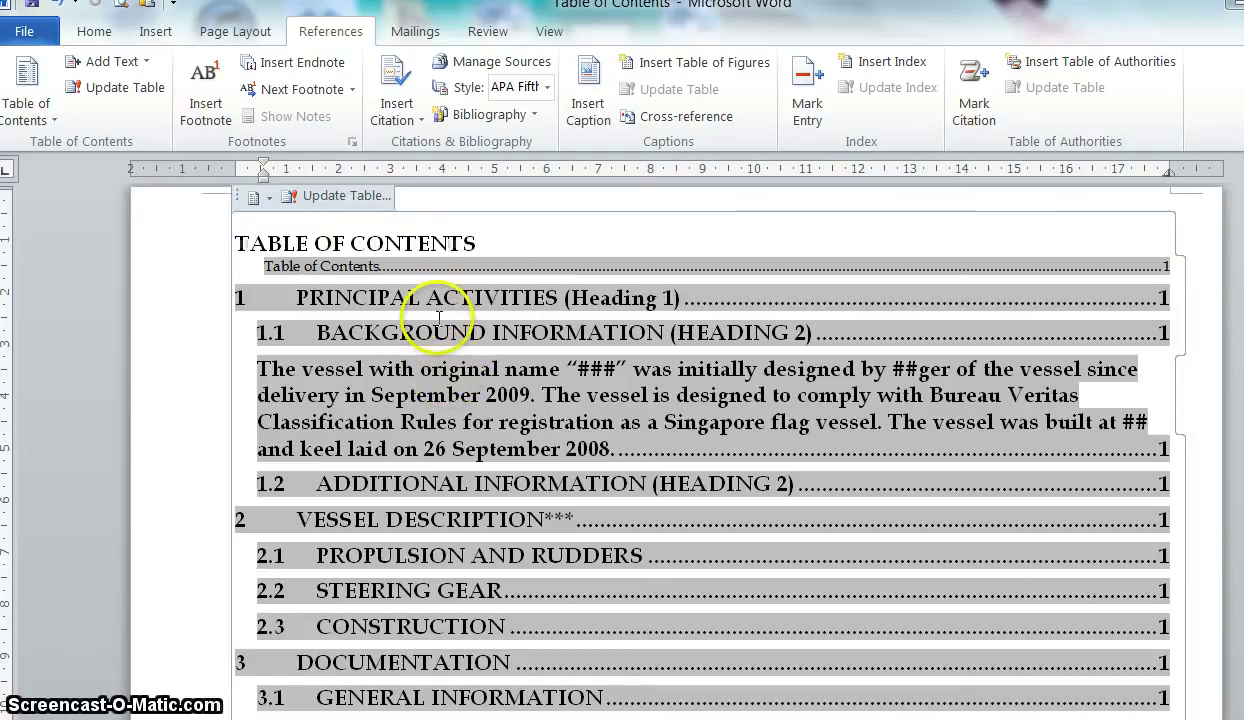
scroll(541, 394, "down", 5)
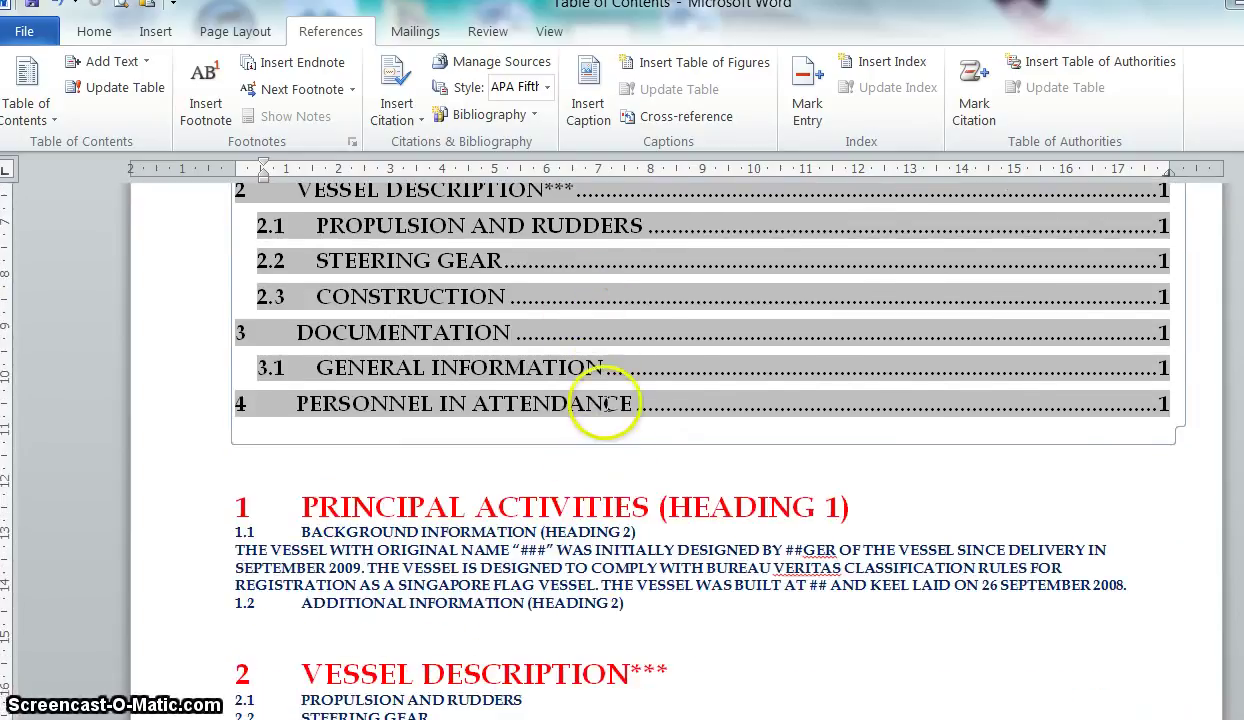
scroll(618, 350, "up", 4)
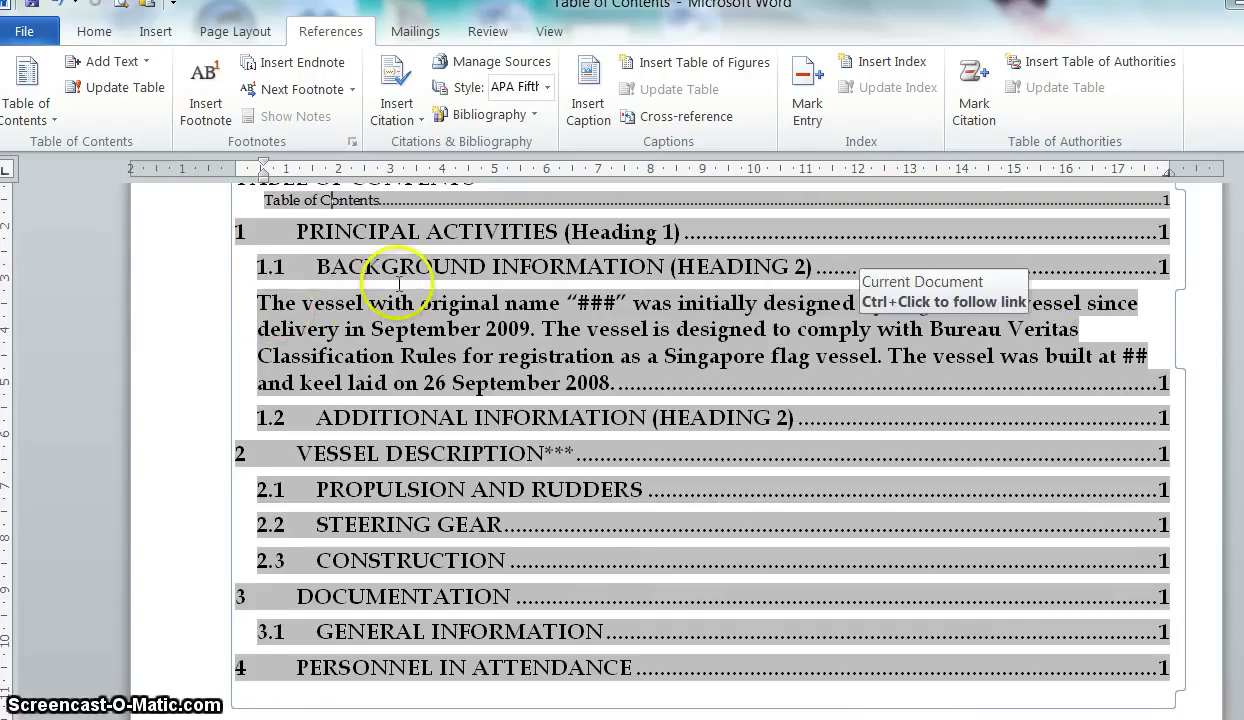
scroll(420, 260, "up", 1)
scroll(436, 353, "down", 7)
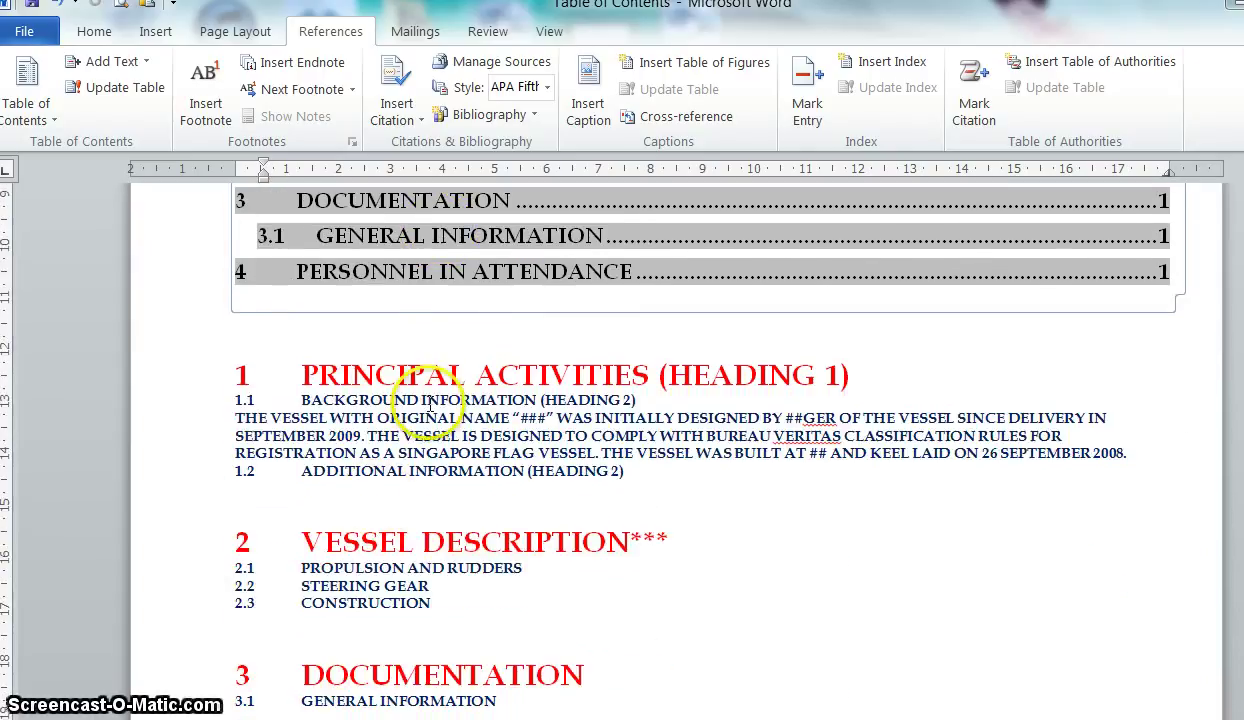
Apply the Normal style to the vessel description paragraph under 1.1 BACKGROUND INFORMATION
left_click(231, 416)
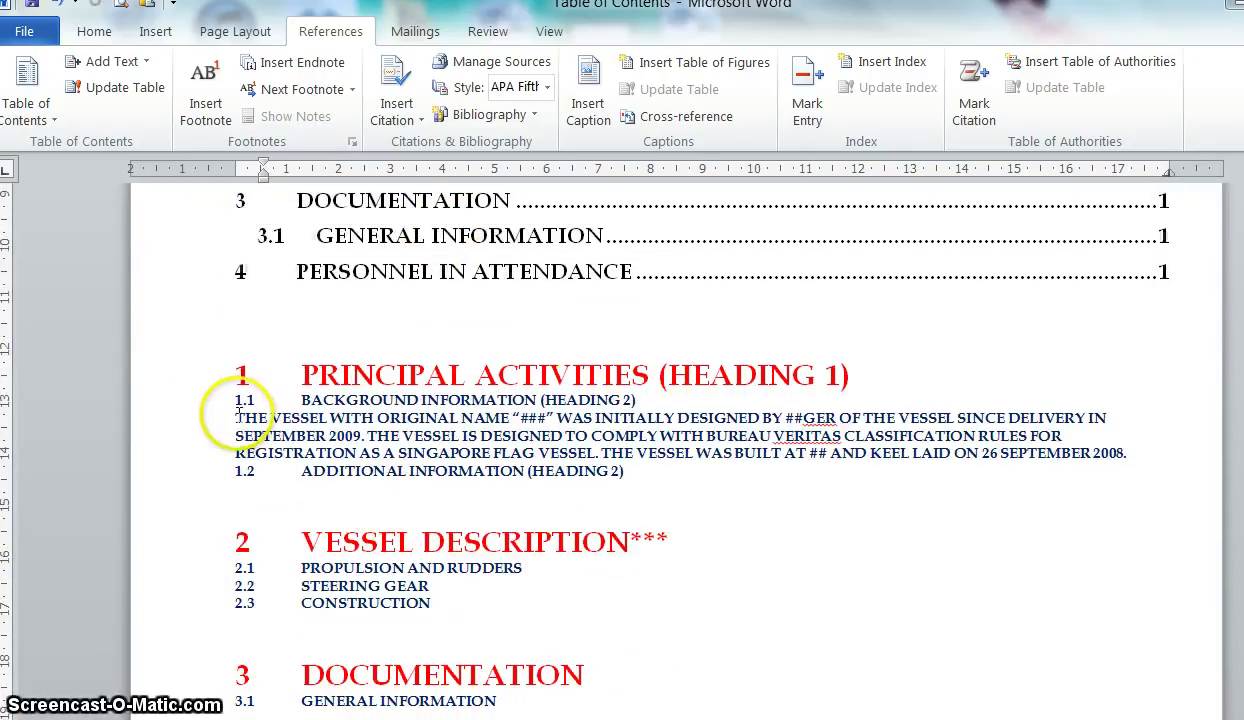
left_click(94, 31)
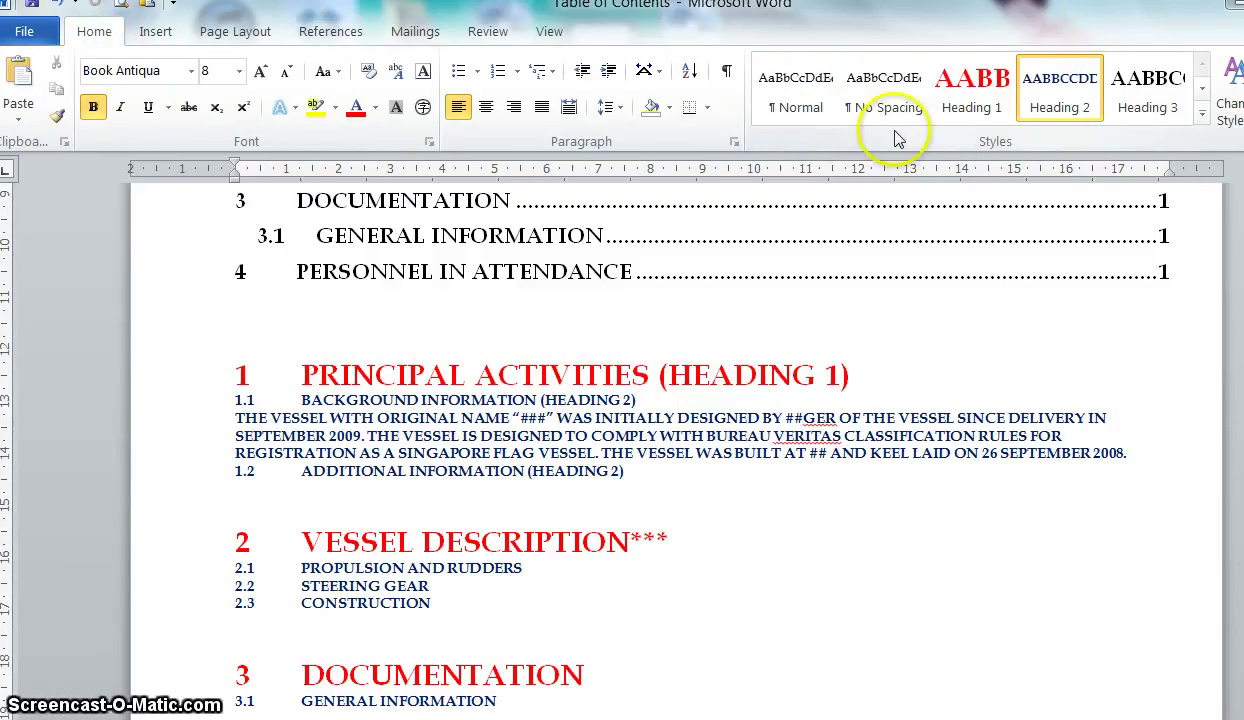
left_click(801, 118)
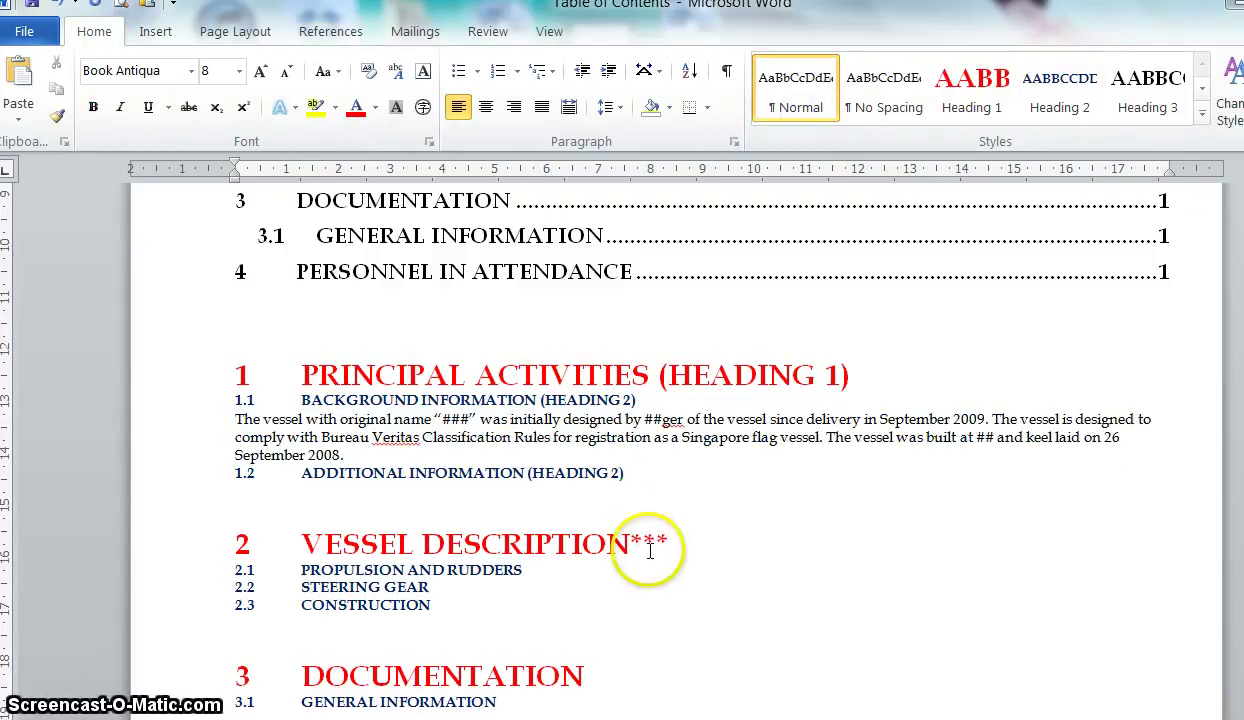
scroll(647, 546, "up", 5)
left_click(650, 549)
scroll(660, 545, "up", 3)
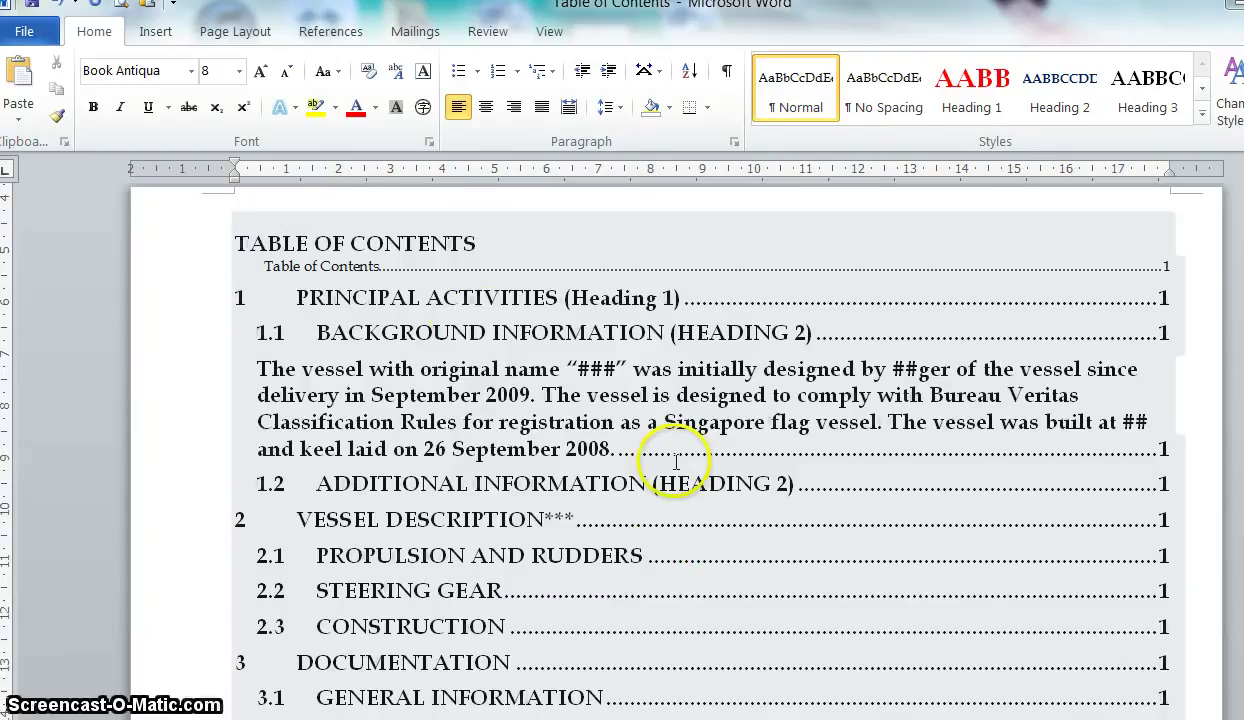
Update the entire table of contents so the stray vessel paragraph no longer appears
left_click(424, 252)
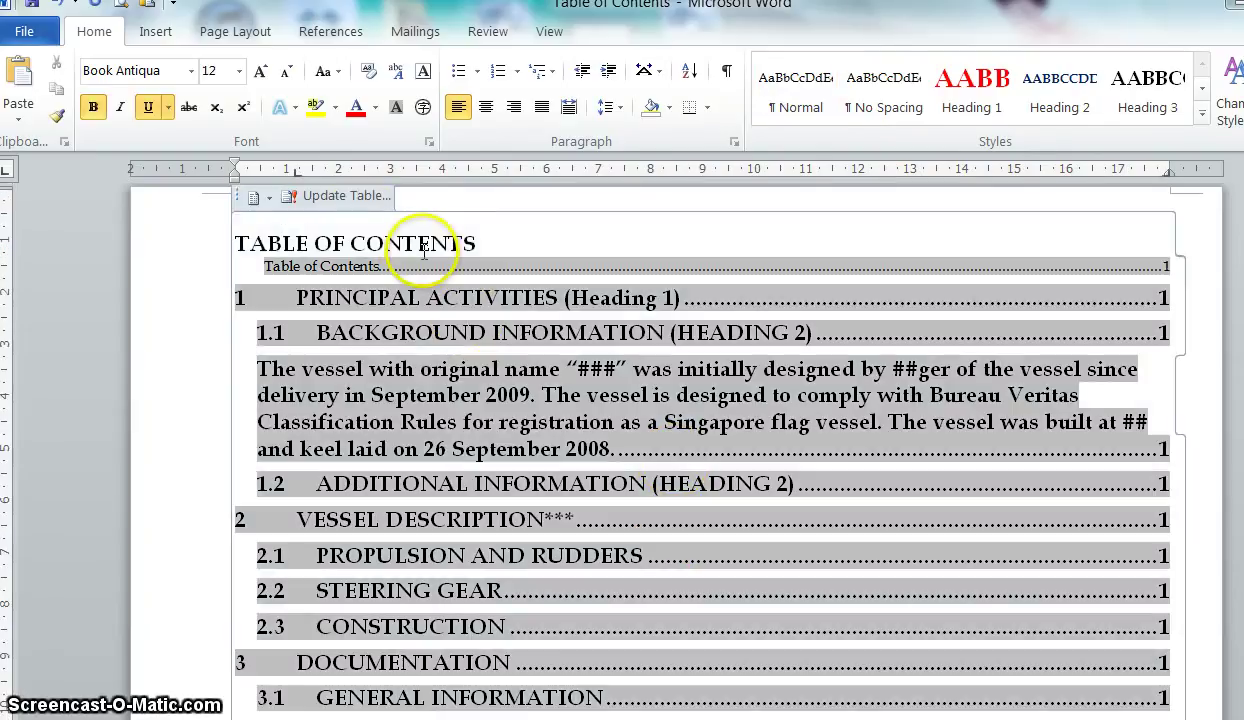
left_click(335, 196)
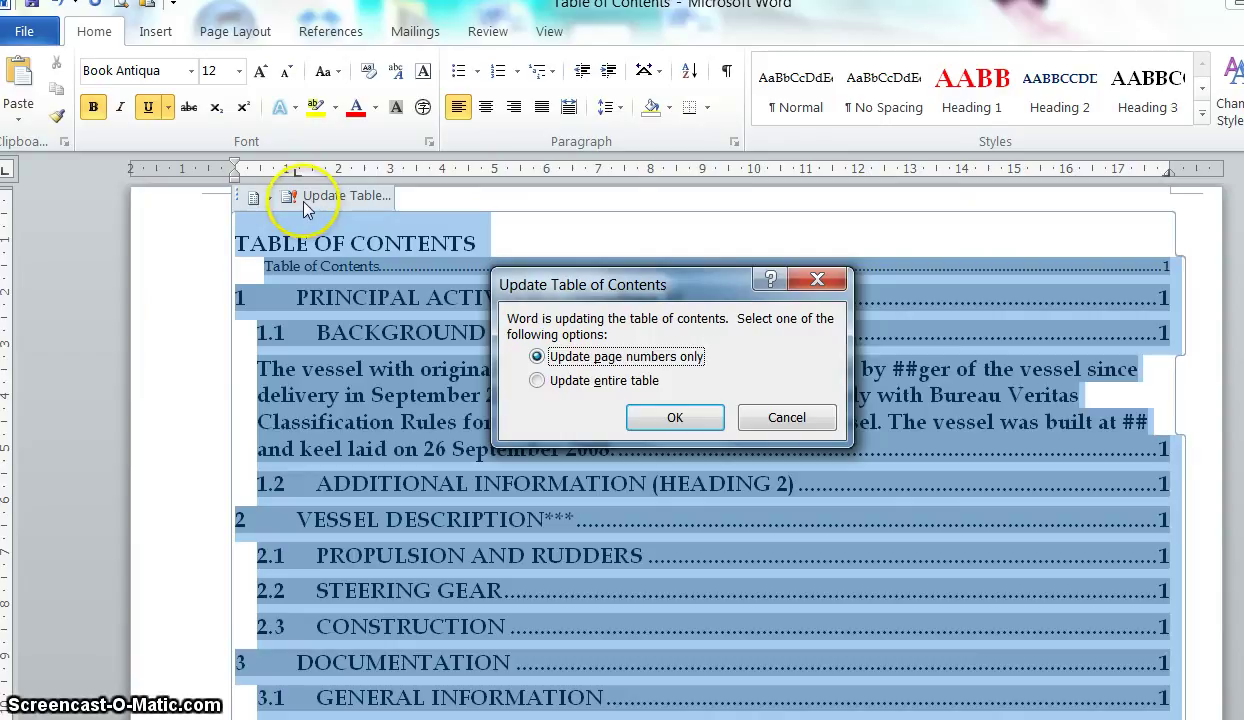
left_click(540, 381)
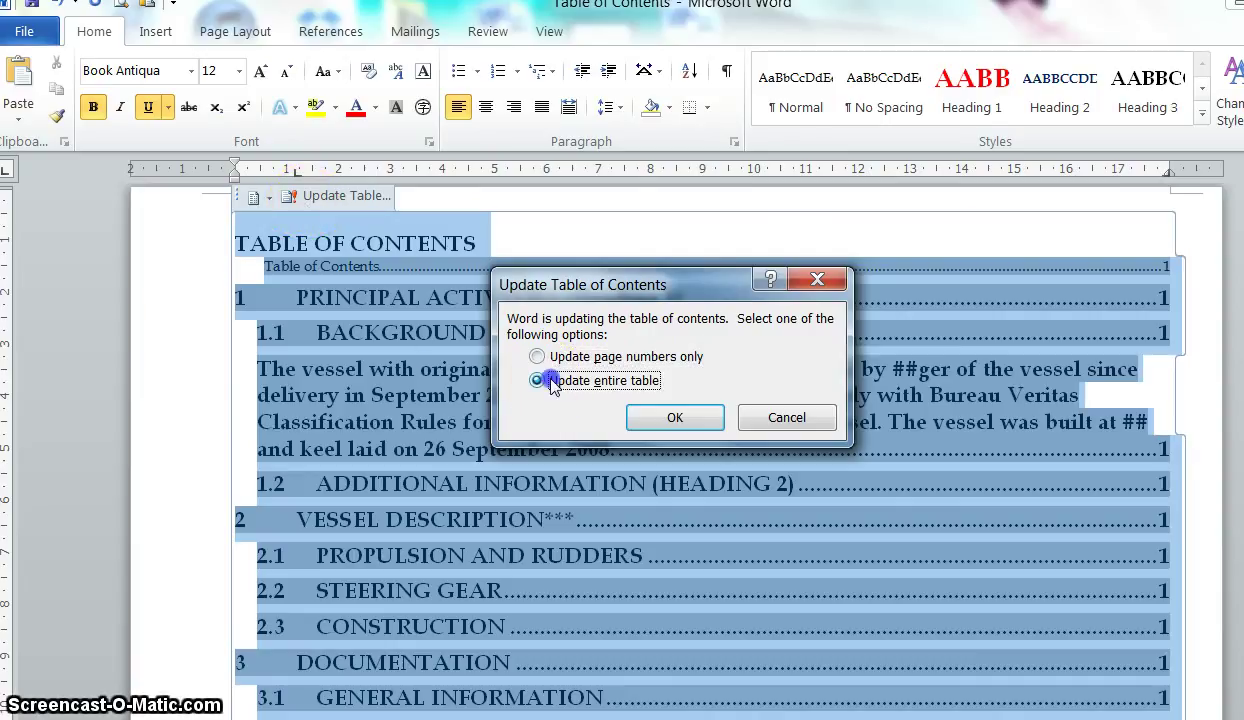
left_click(700, 424)
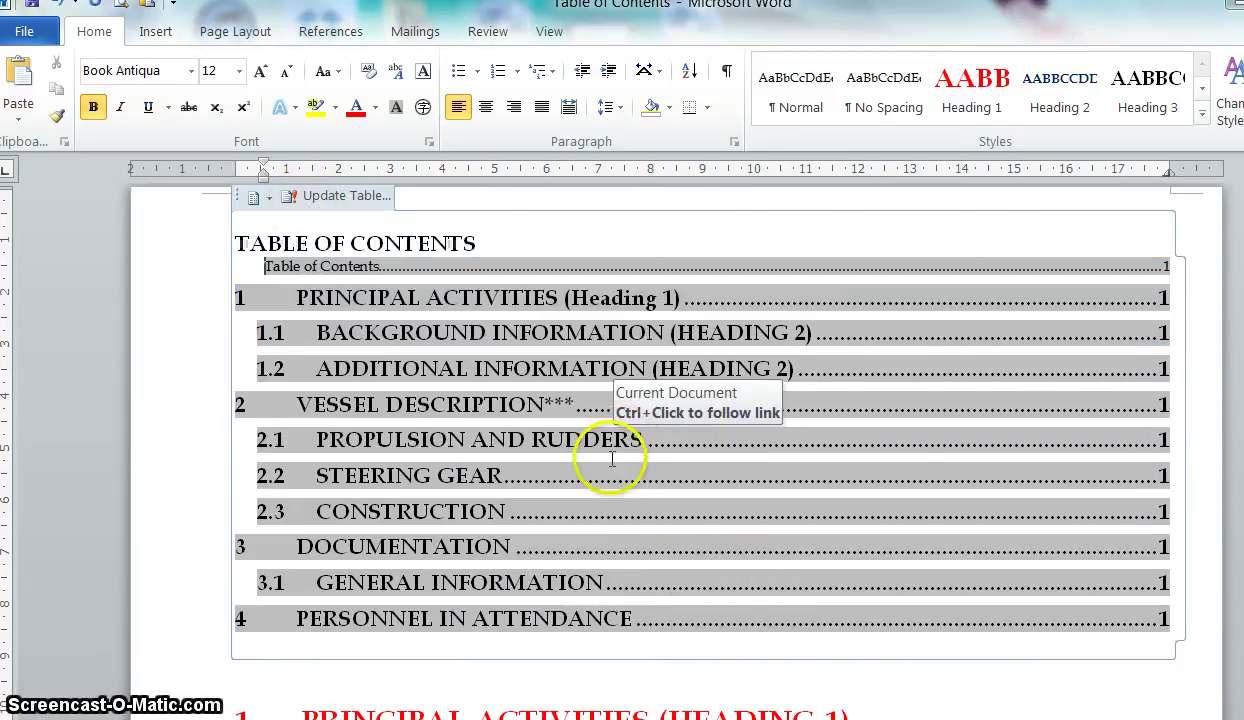
scroll(612, 458, "down", 5)
scroll(621, 474, "up", 5)
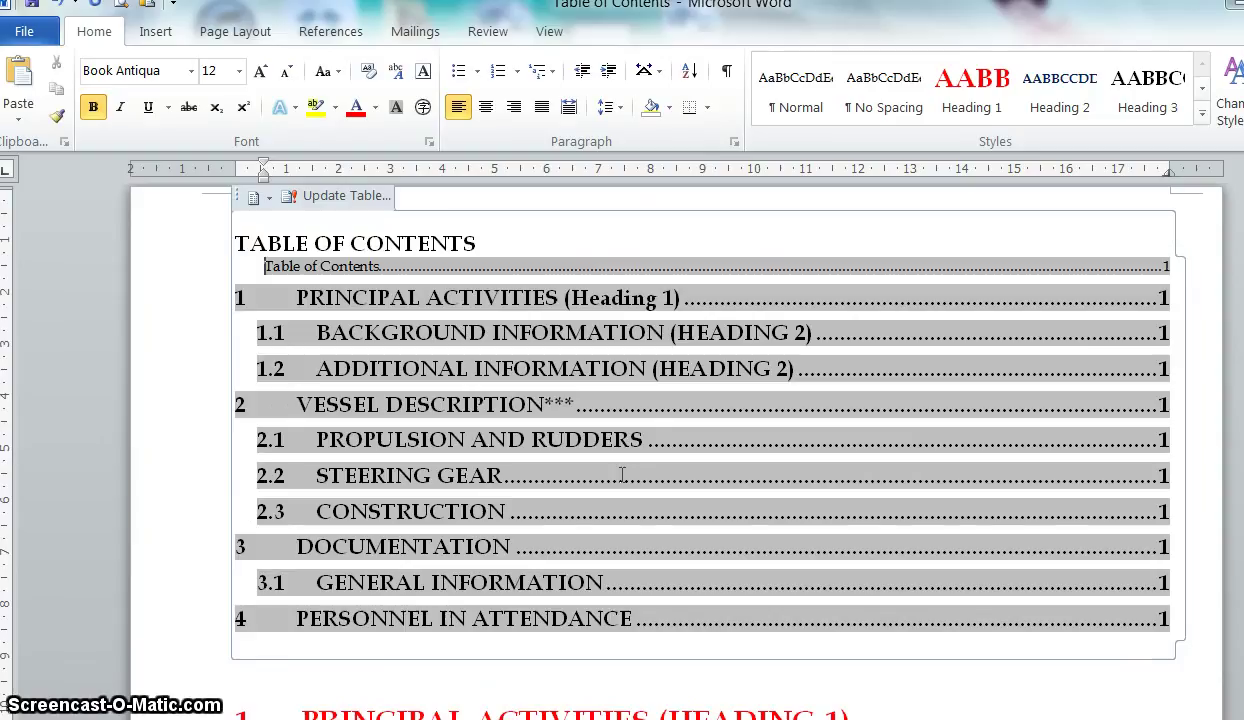